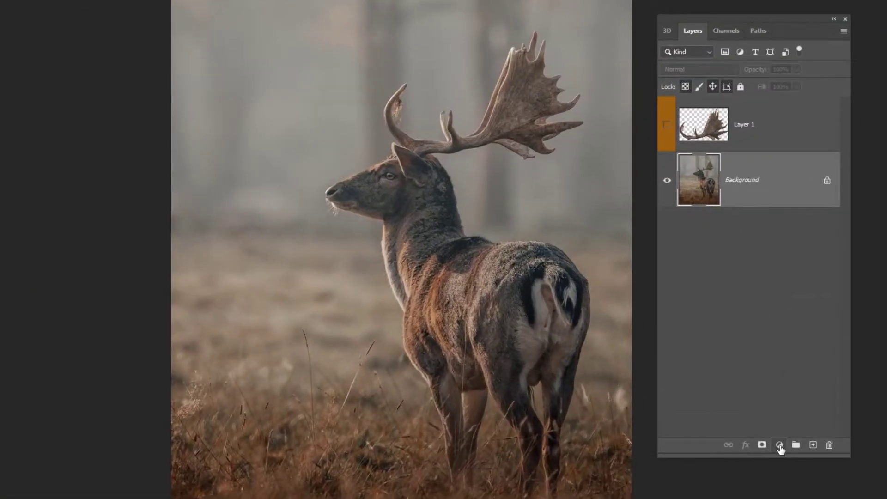
- Add a Color Lookup adjustment layer using the NightFromDay.CUBE 3D LUT
click(780, 445)
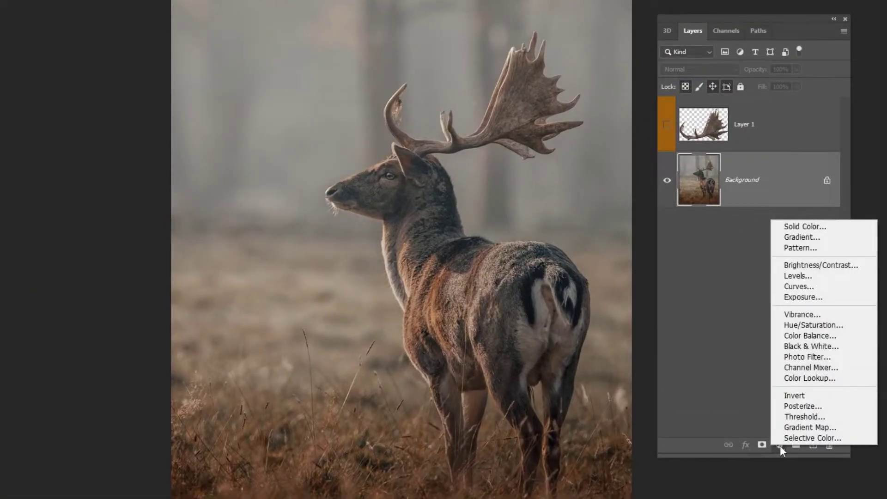
click(810, 378)
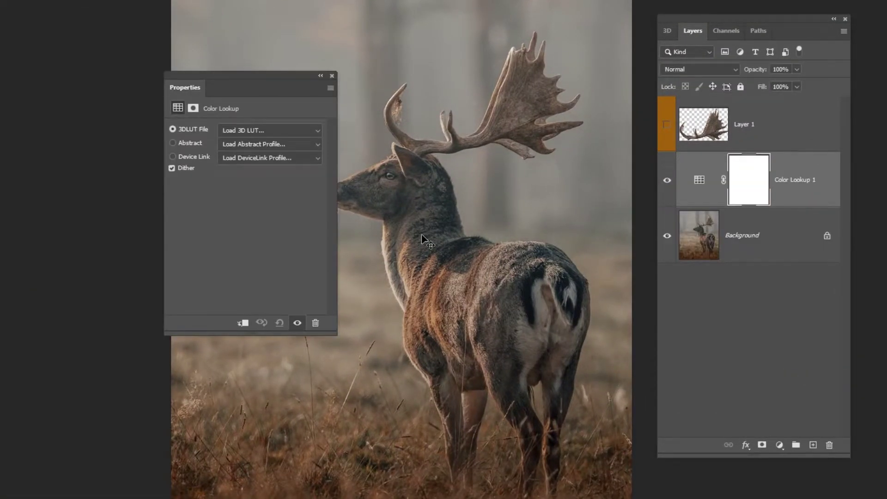
click(281, 130)
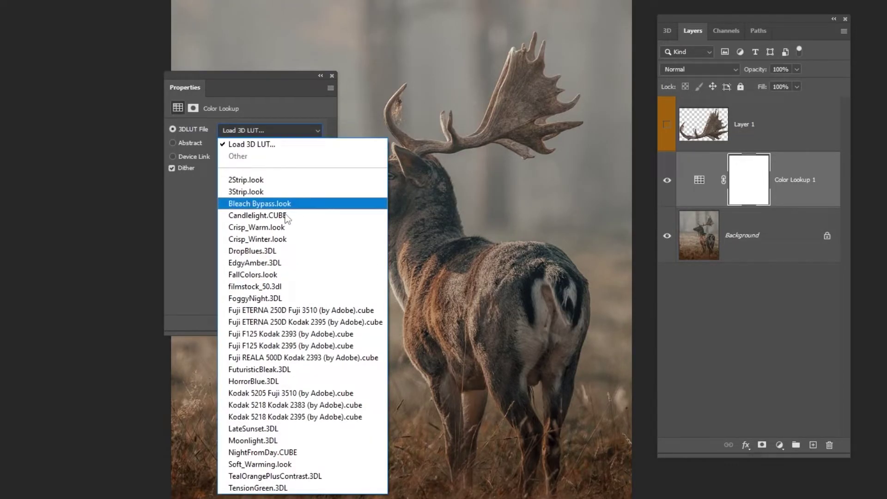
click(318, 455)
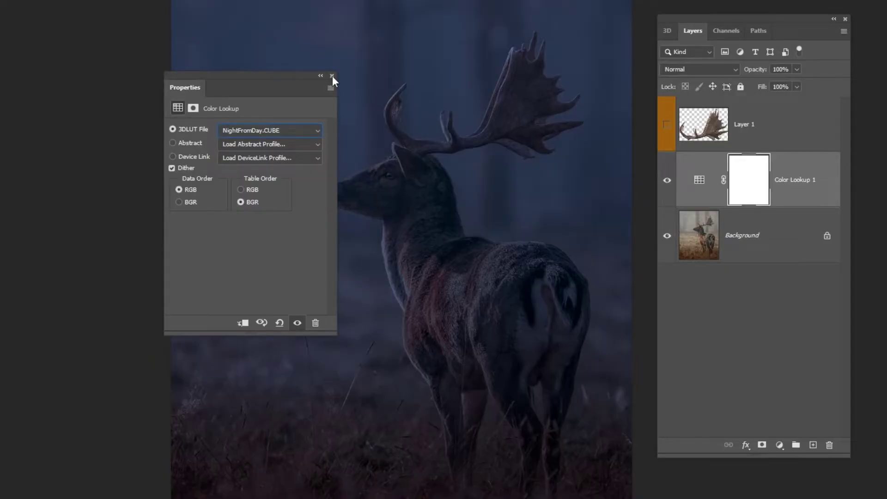
- Add a Gradient Map adjustment layer and move its settings panel aside
click(332, 77)
click(780, 444)
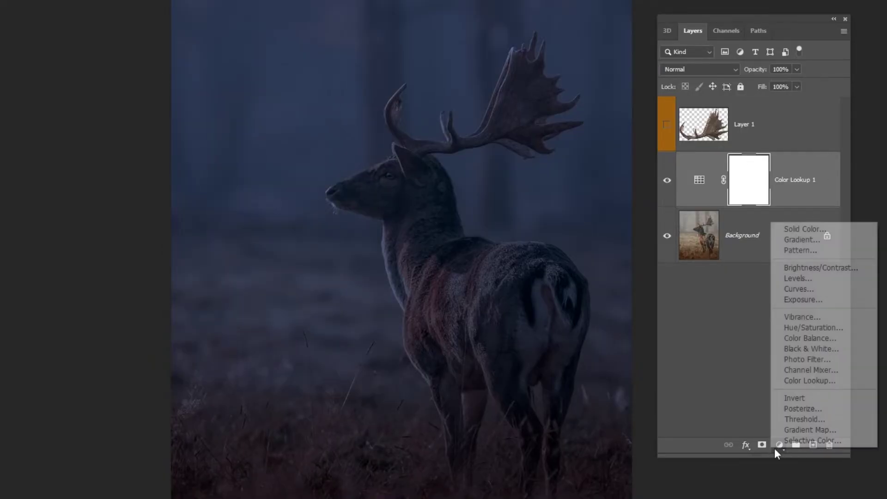
click(809, 430)
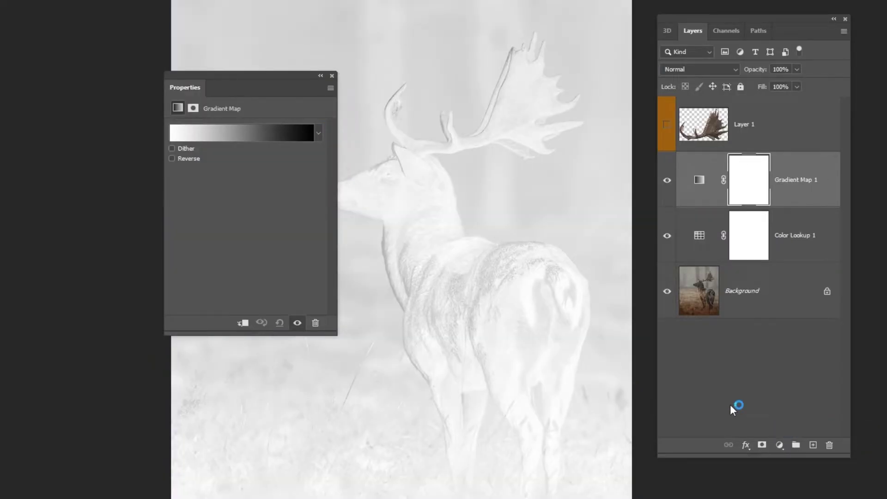
drag(278, 79, 141, 84)
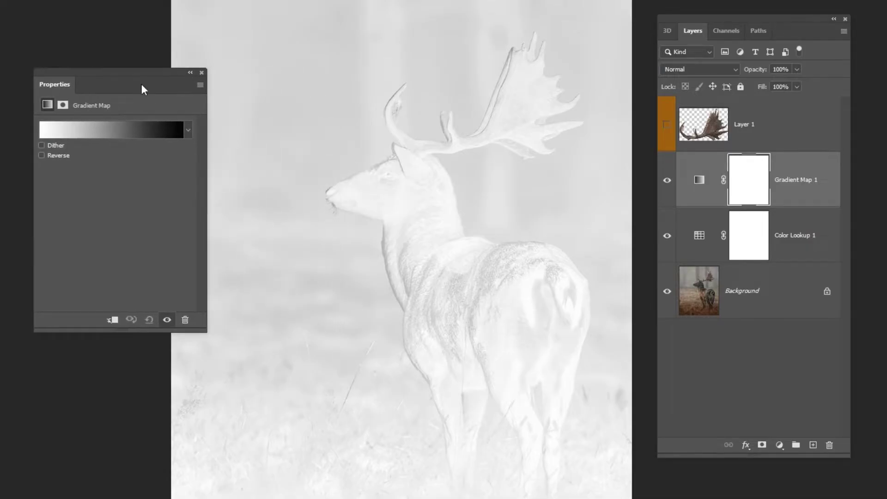
- Give the gradient map the blue Photographic Toning preset from Legacy Gradients
click(128, 132)
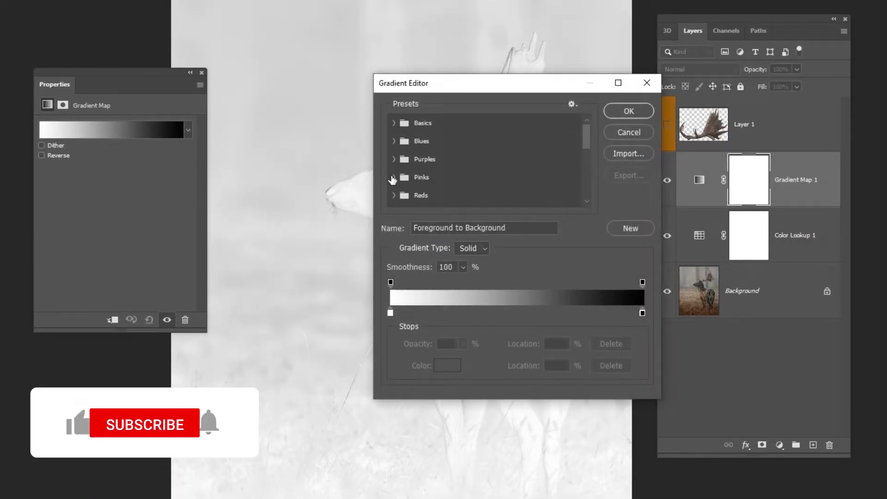
scroll(395, 175, down, 1)
scroll(395, 175, down, 1)
scroll(398, 174, down, 2)
scroll(398, 174, down, 2)
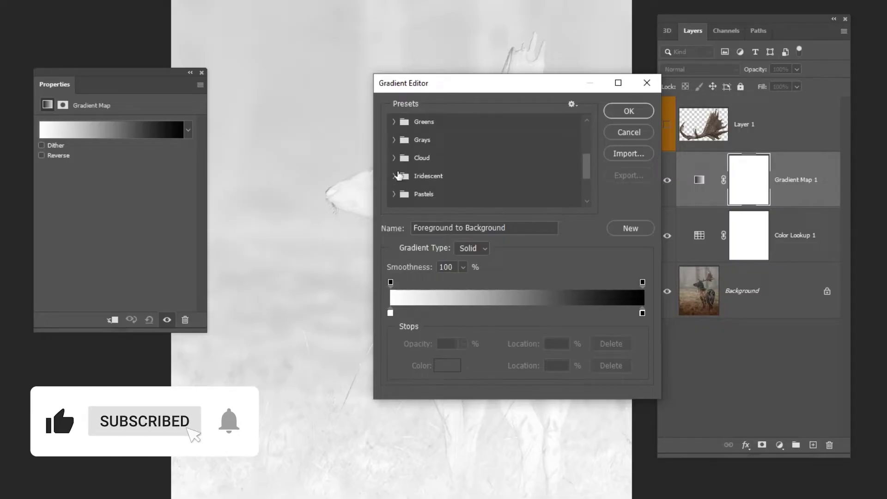
scroll(393, 170, down, 2)
scroll(388, 167, down, 2)
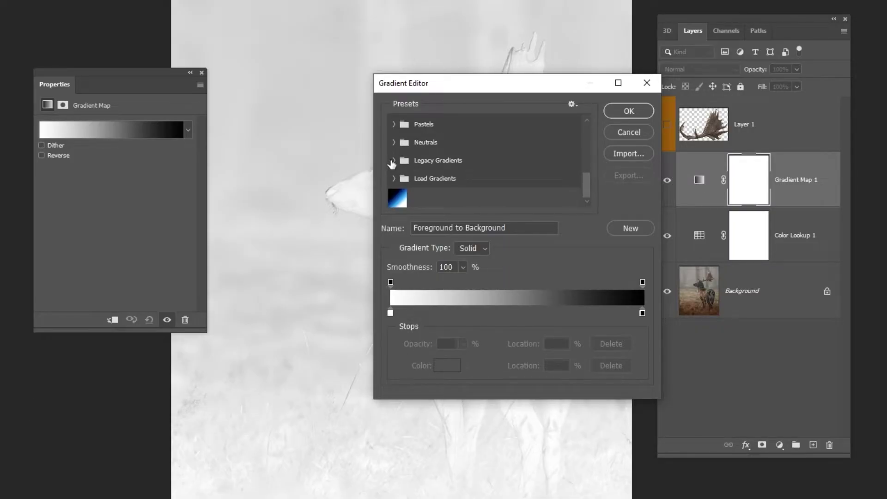
click(394, 160)
scroll(407, 178, down, 1)
scroll(415, 182, down, 2)
scroll(430, 179, down, 2)
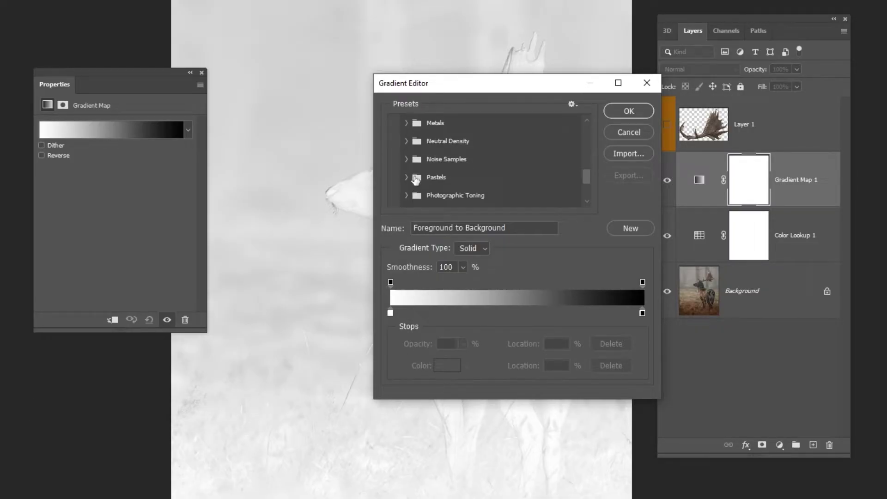
scroll(462, 173, down, 2)
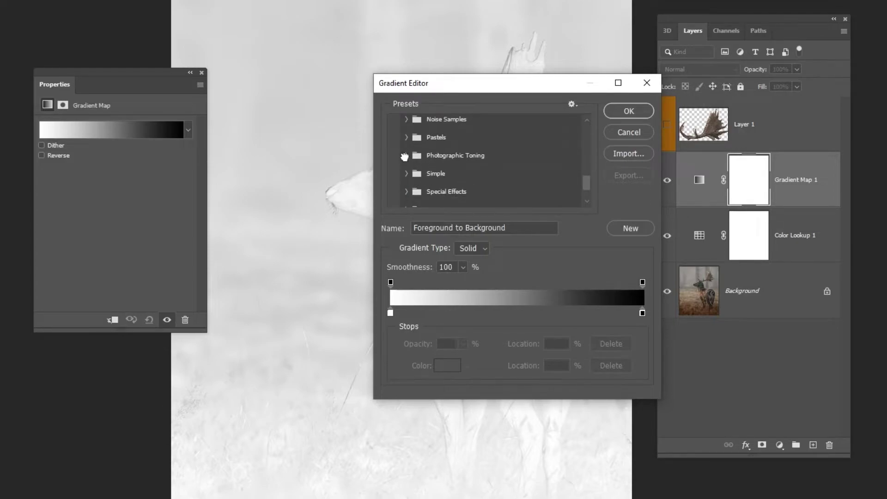
click(405, 156)
click(541, 199)
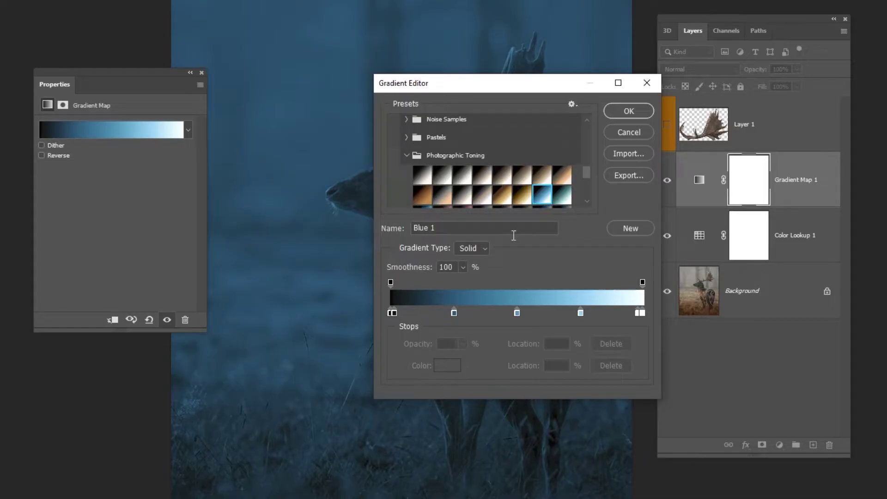
click(630, 113)
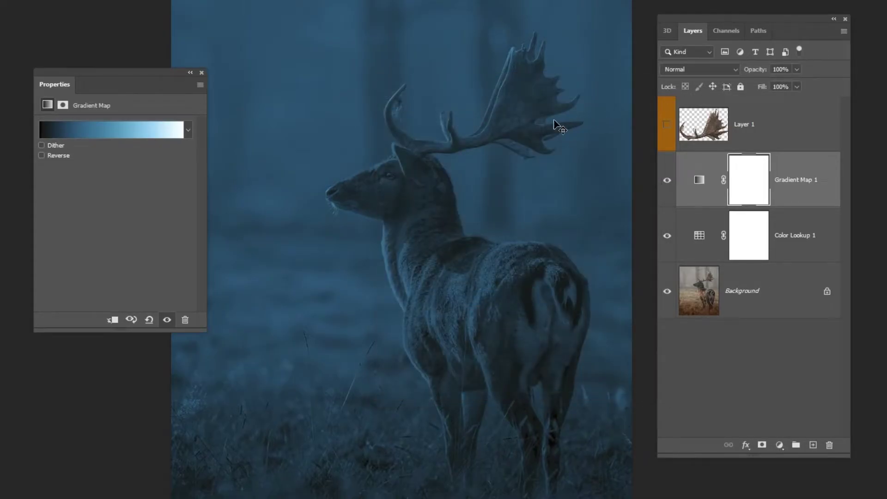
- Blend the gradient map in Soft Light at 43% fill
click(201, 73)
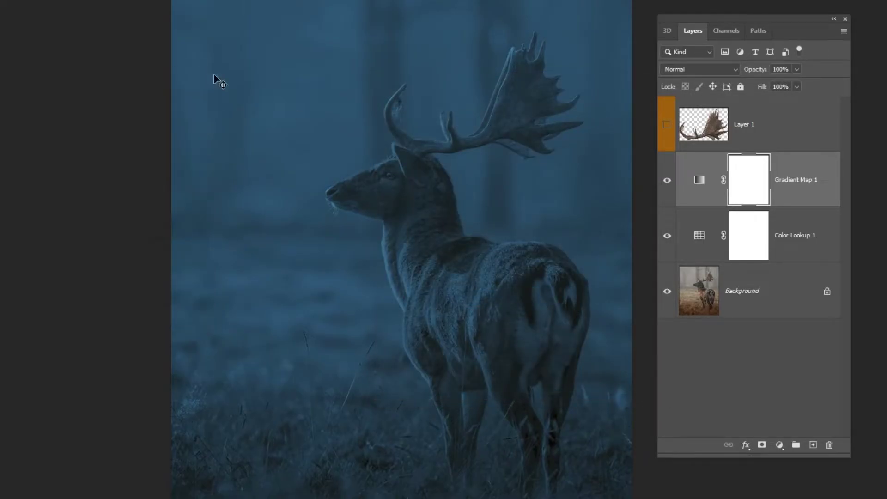
click(686, 71)
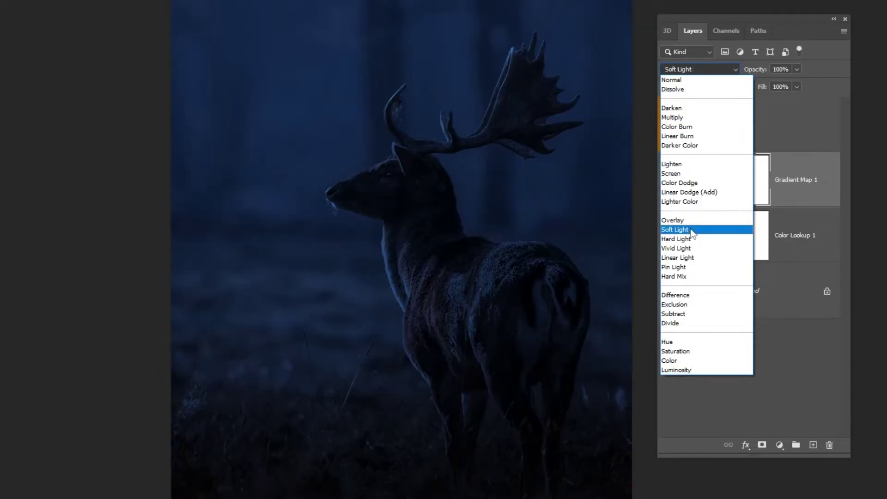
click(690, 229)
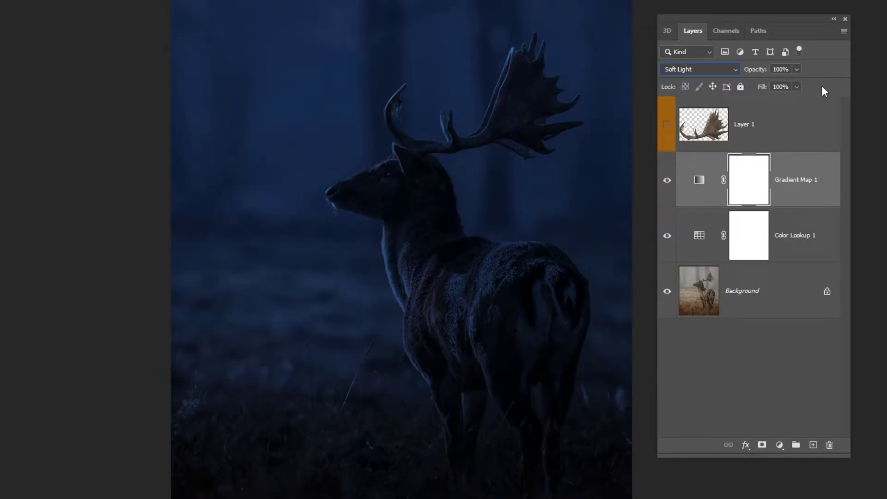
drag(776, 101, 773, 101)
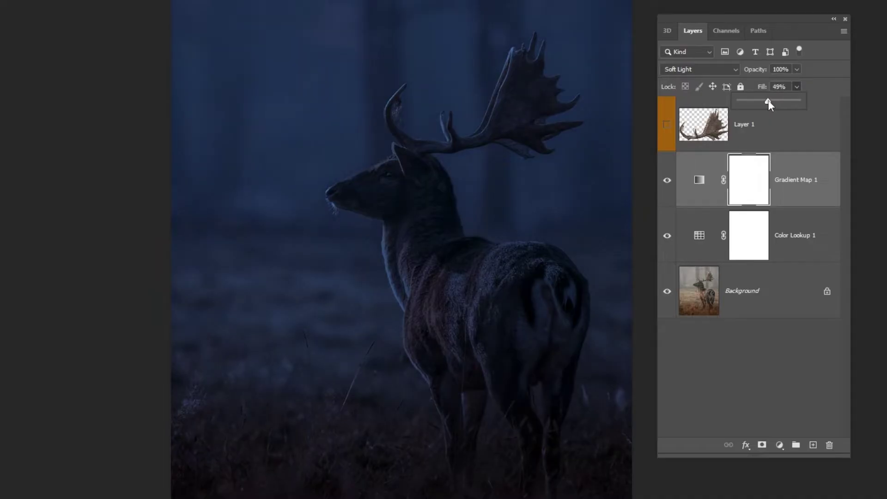
click(806, 185)
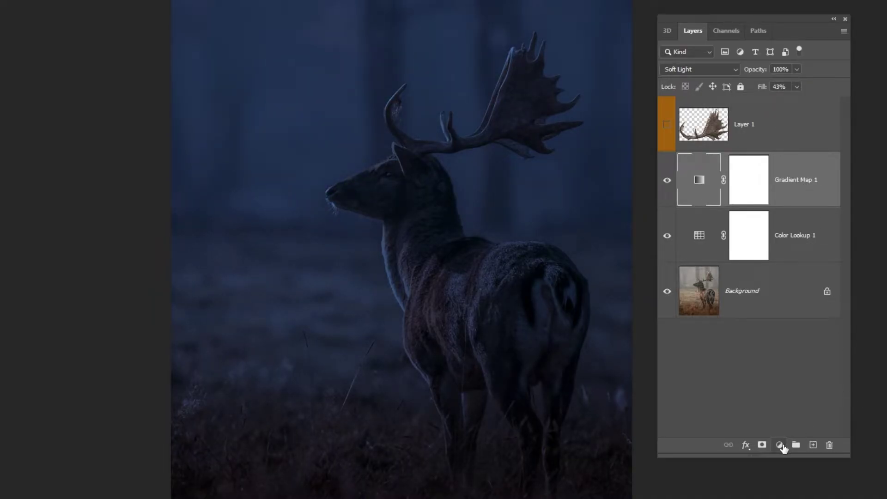
- Add a Levels layer with the white input slider pulled left to brighten highlights
click(781, 445)
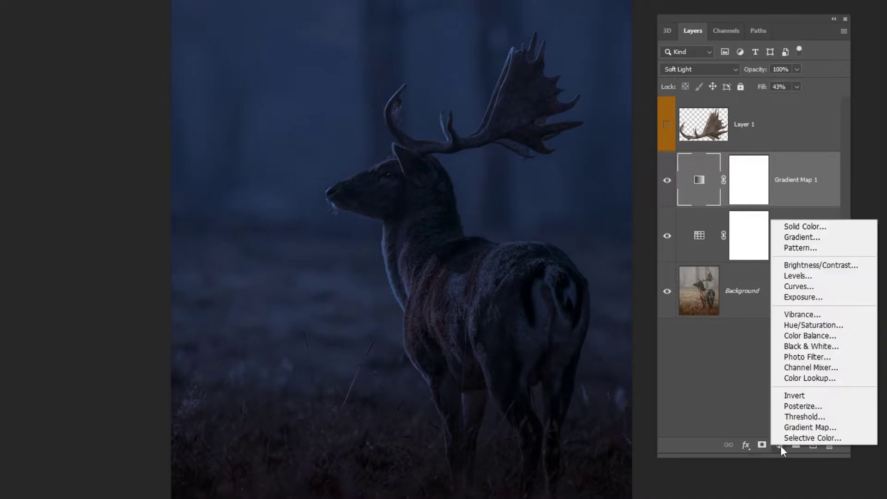
click(796, 277)
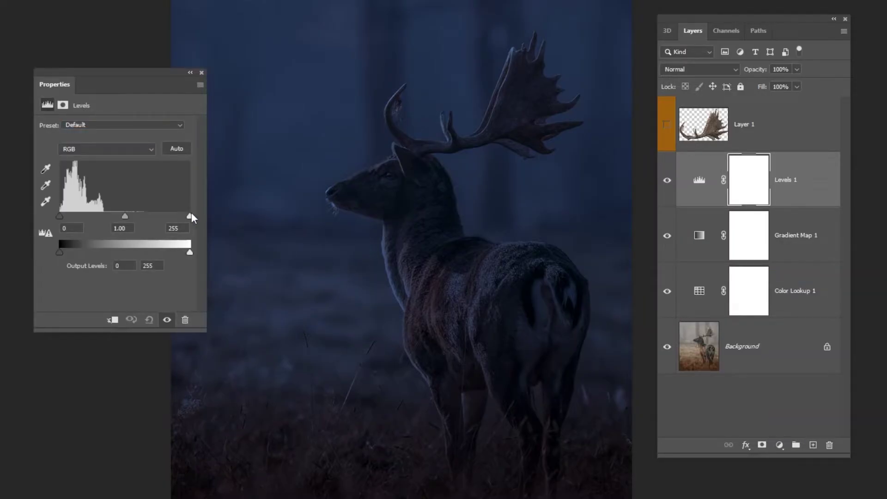
drag(191, 213, 137, 214)
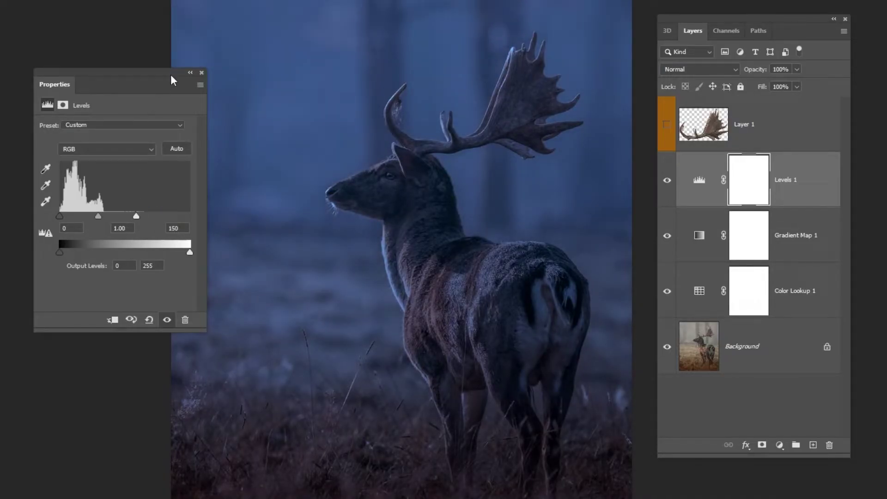
click(202, 72)
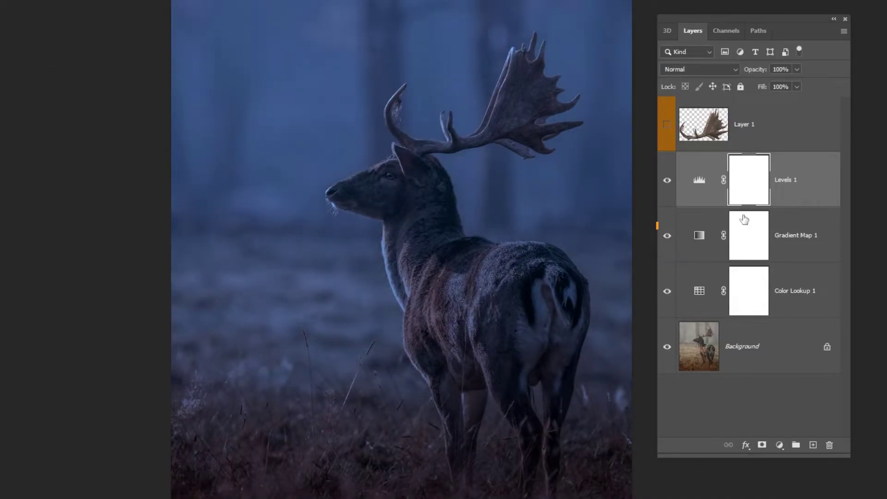
- Raise Gradient Map 1's fill to about 59% and toggle layers to compare
click(792, 240)
click(797, 87)
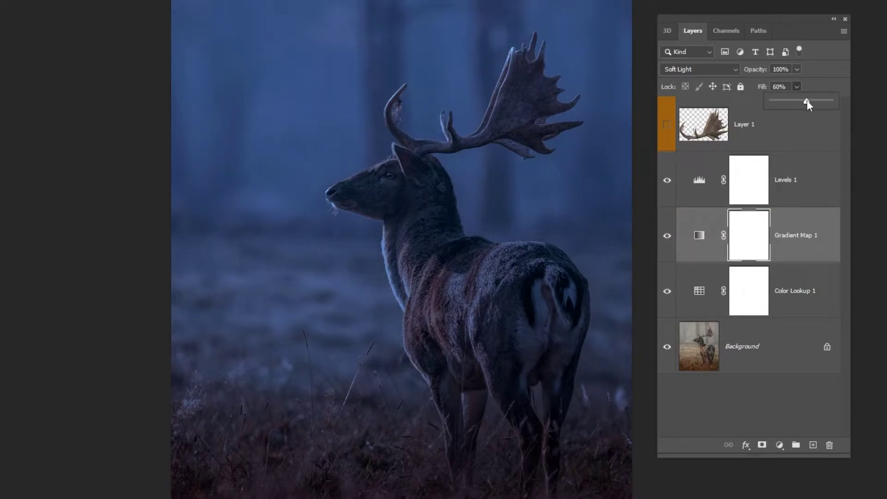
click(668, 291)
click(667, 235)
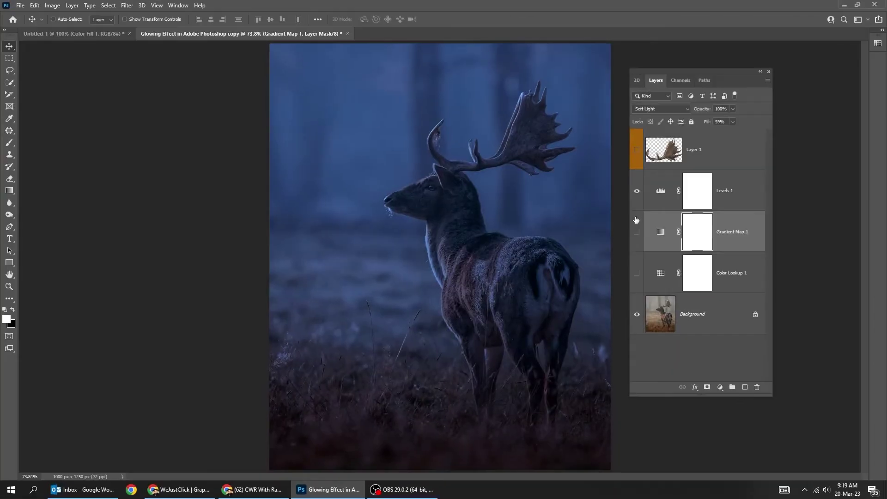
click(637, 191)
click(637, 272)
- Select the Background layer, switch to the Pen tool and zoom in on the antlers
click(707, 316)
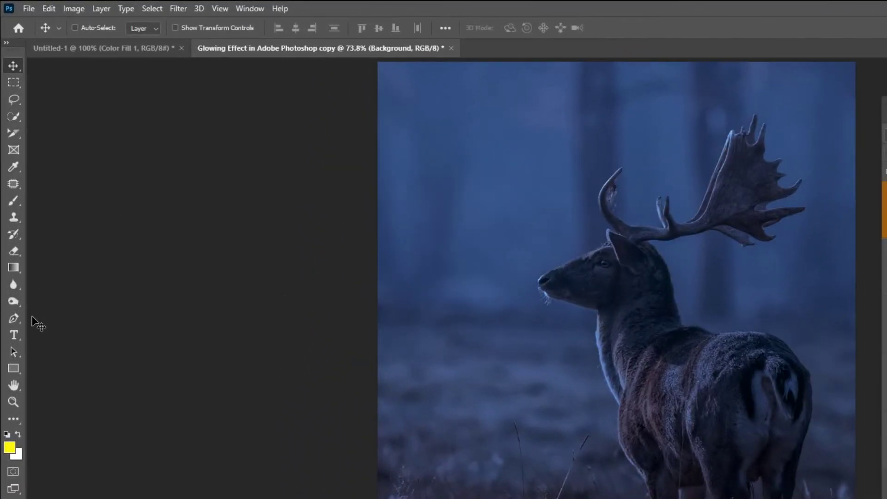
click(9, 227)
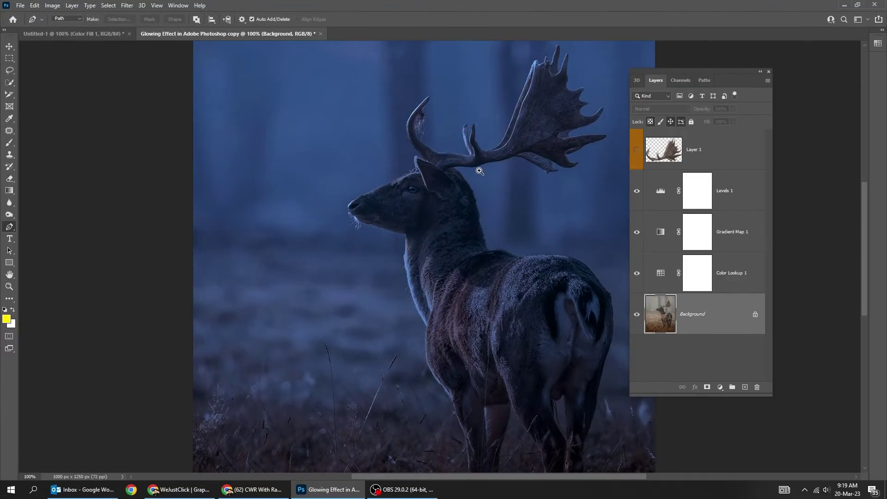
scroll(430, 181, up, 3)
mouse_move(430, 181)
mouse_down()
mouse_move(297, 231)
mouse_move(222, 273)
mouse_up()
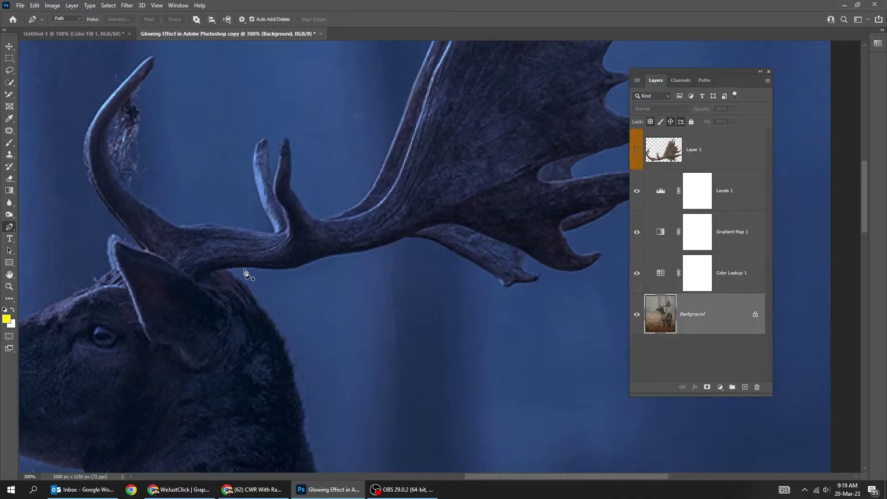
key(Tab)
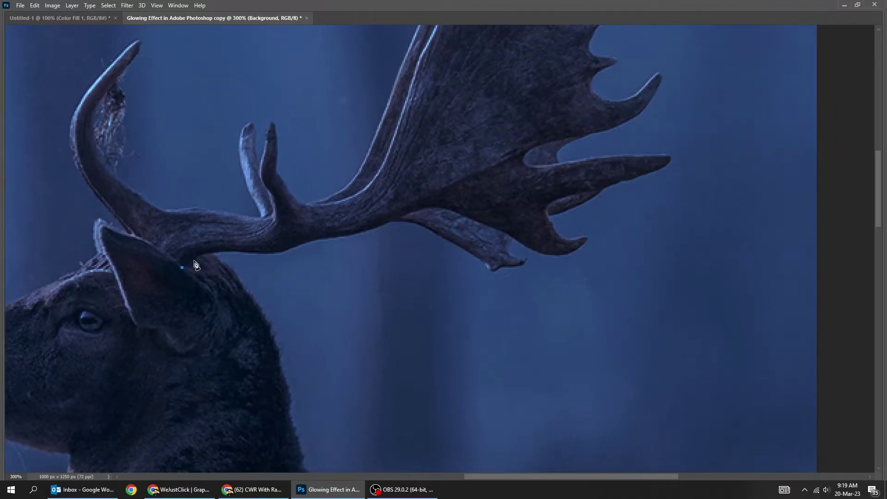
scroll(203, 256, up, 1)
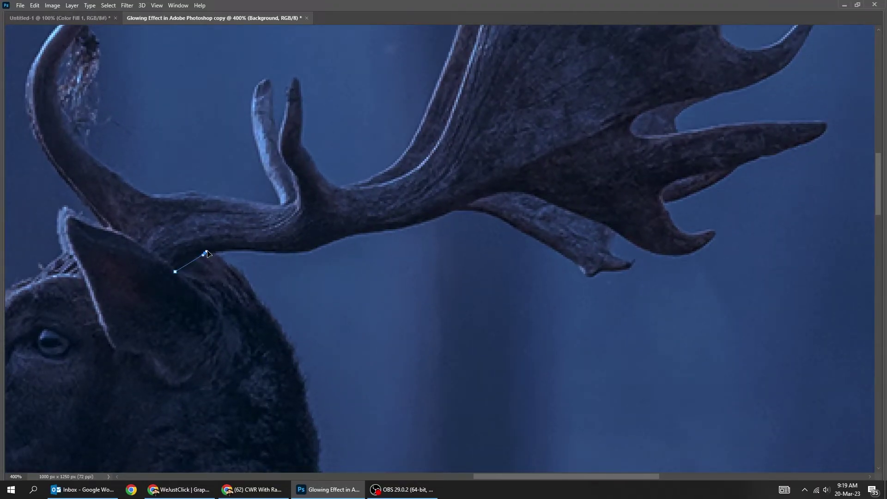
- Place pen anchors along the antler's underside out to its tip
click(264, 254)
click(308, 252)
drag(376, 234, 476, 211)
drag(584, 269, 510, 333)
click(601, 272)
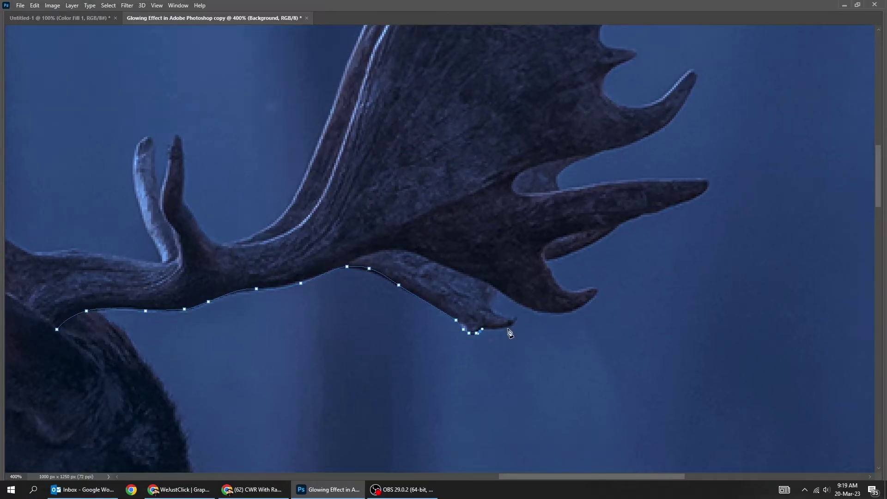
- Copy the traced antlers onto their own visible layer, Layer 1, and fit the view
key(ctrl+Return)
key(ctrl+c)
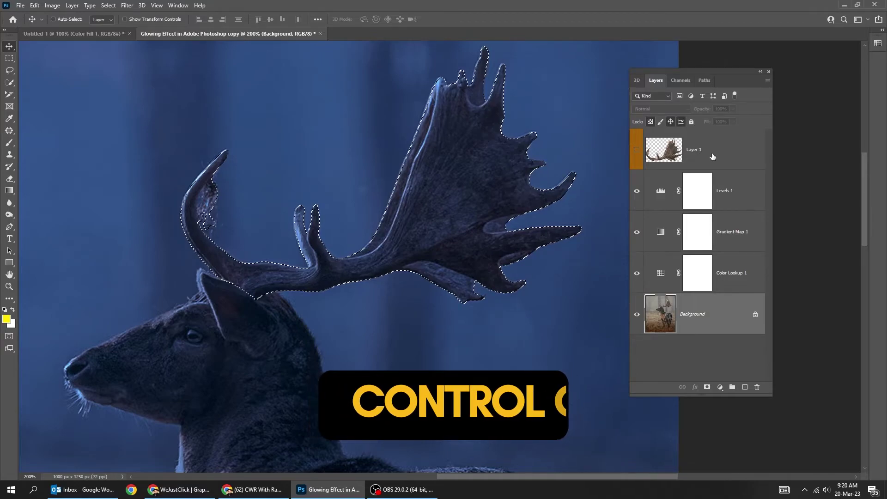
key(ctrl+v)
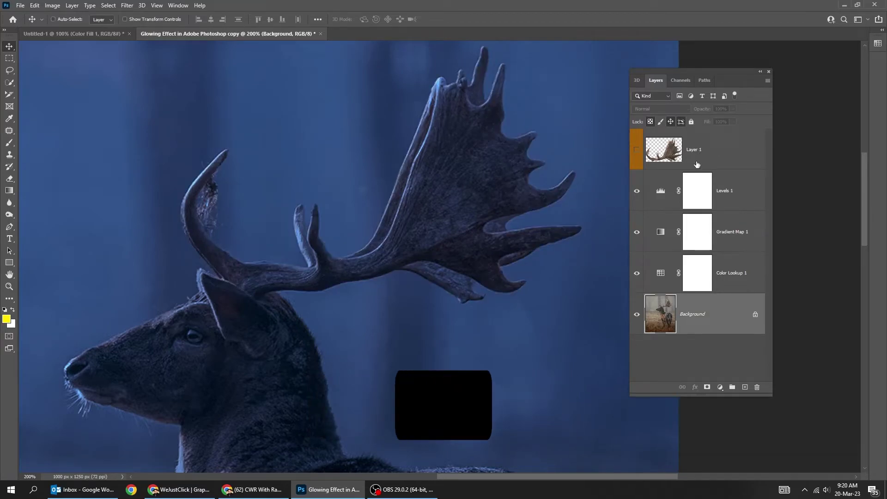
click(639, 152)
click(684, 161)
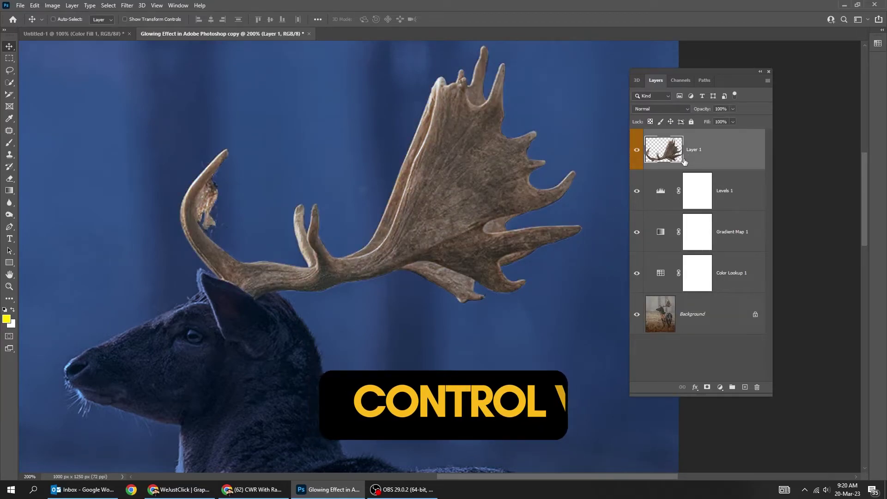
key(ctrl)
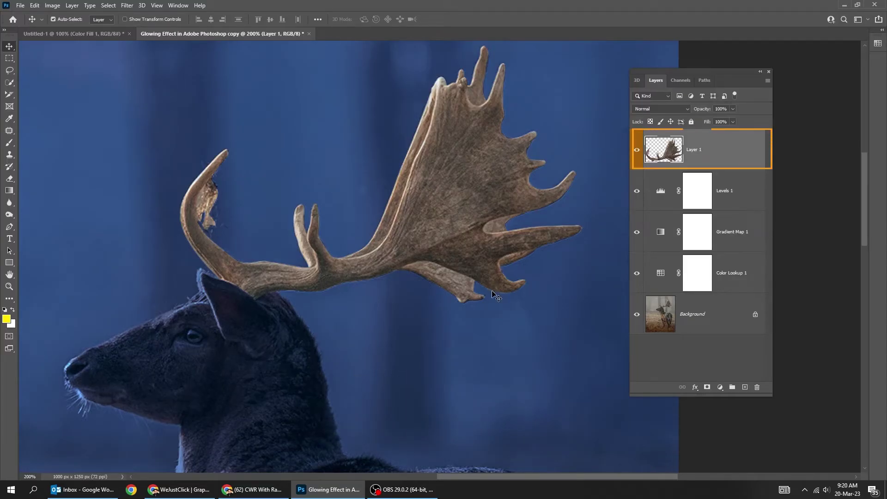
key(ctrl+0)
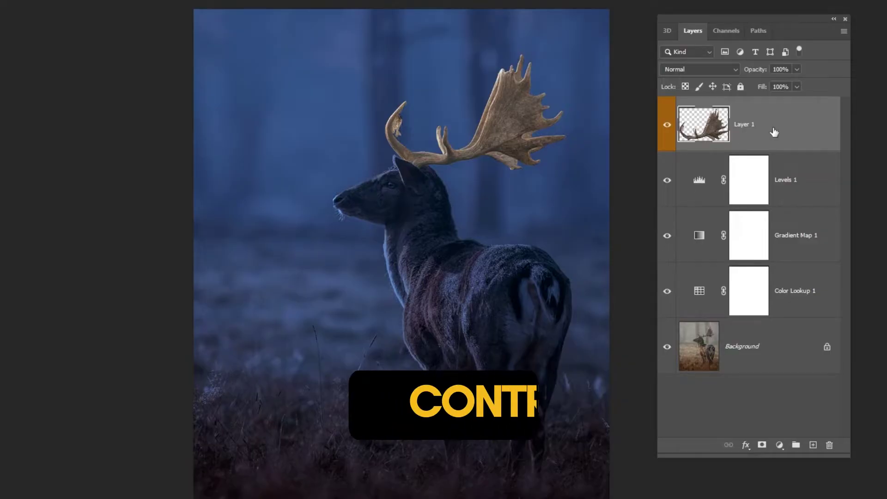
- Duplicate the antler layer as a smart object set to Color Dodge
key(ctrl+j)
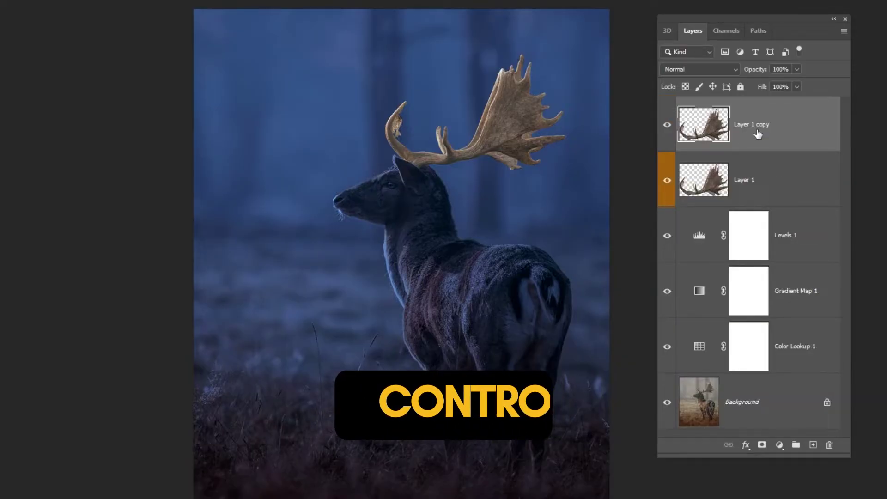
right_click(759, 134)
click(816, 216)
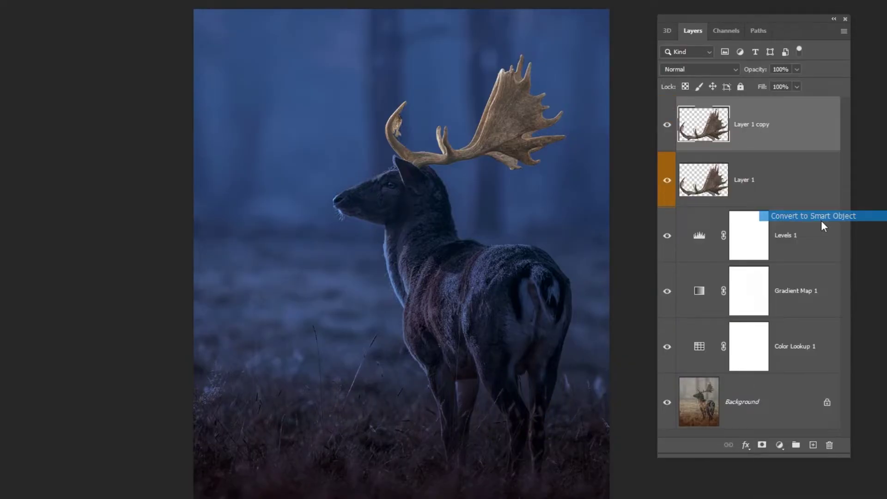
click(703, 73)
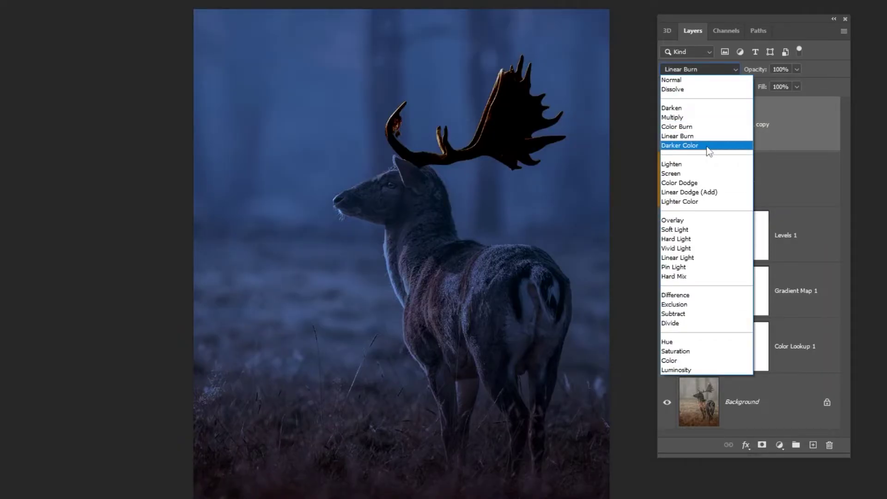
click(693, 180)
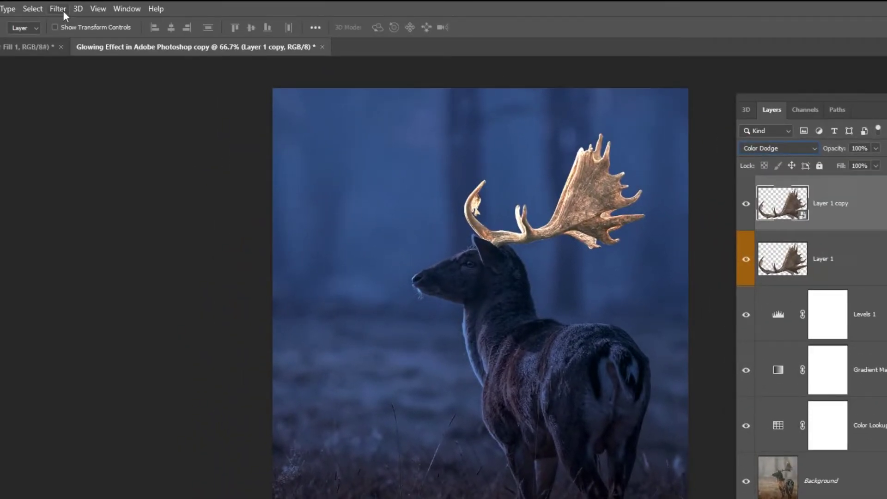
- Apply a 5 px Gaussian Blur to the Color Dodge antler copy
click(59, 9)
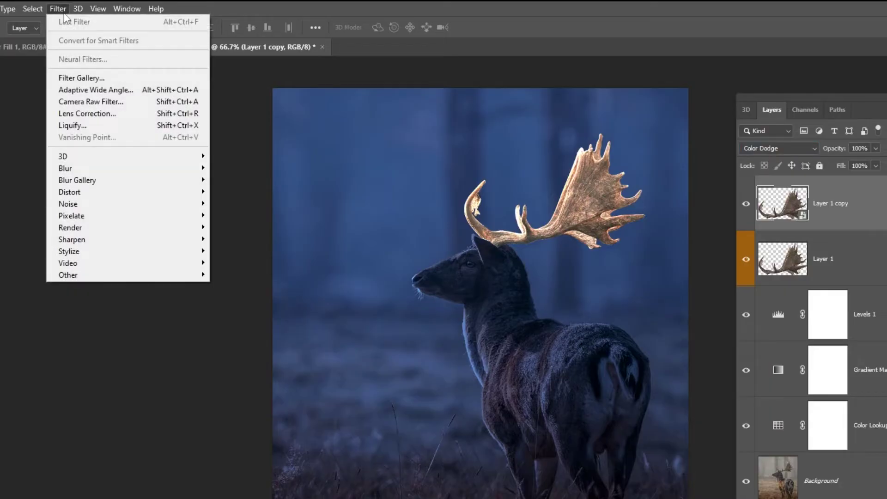
mouse_move(65, 168)
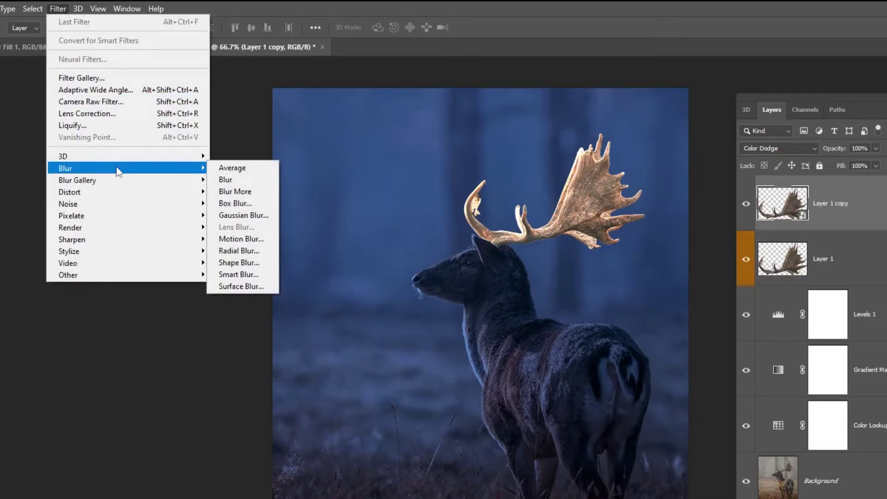
click(258, 216)
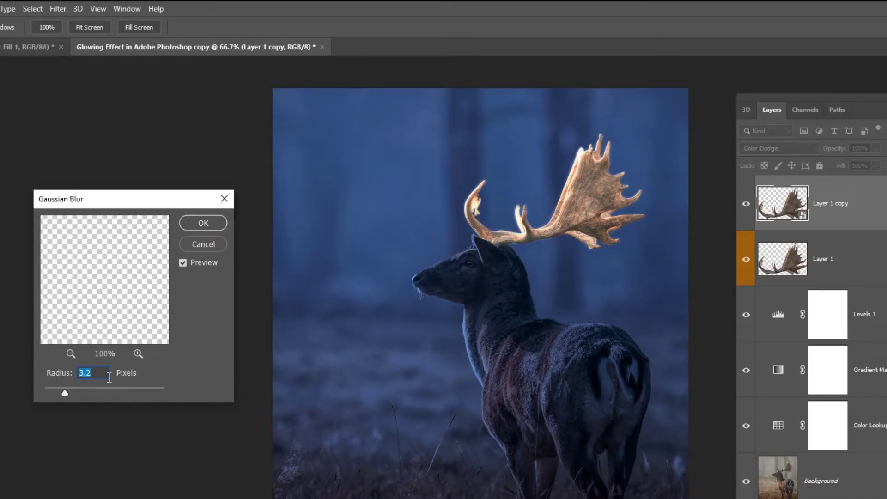
text(5)
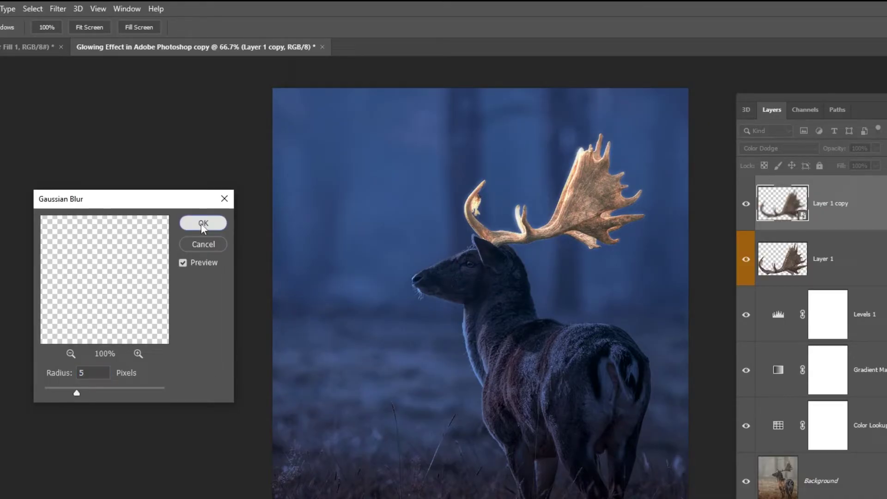
click(201, 223)
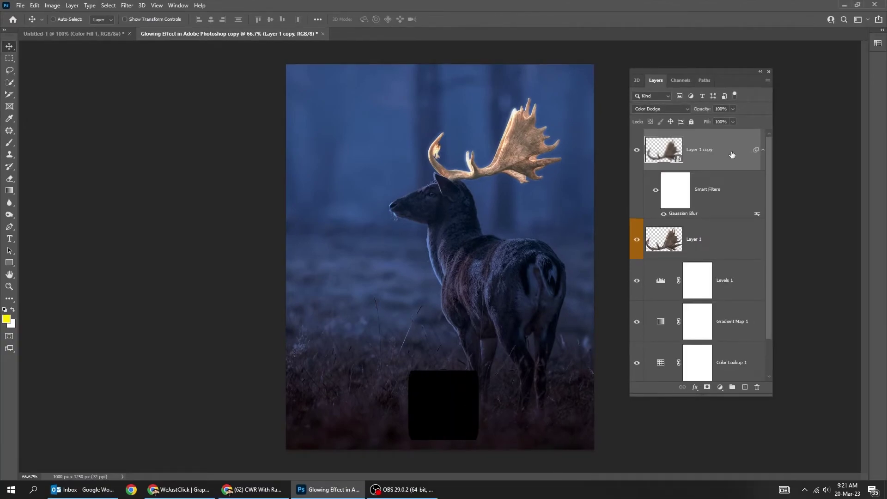
- Duplicate the glow copy twice, setting their Gaussian Blur to 20 px and 30 px
key(ctrl+j)
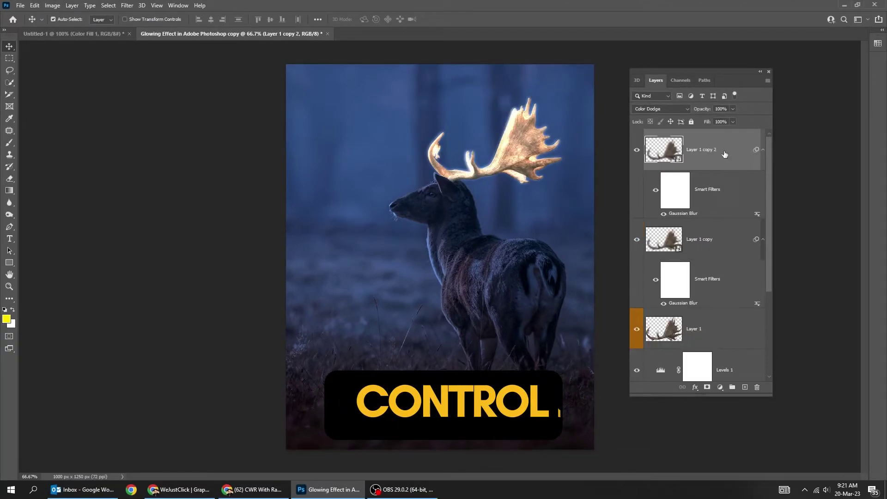
double_click(689, 214)
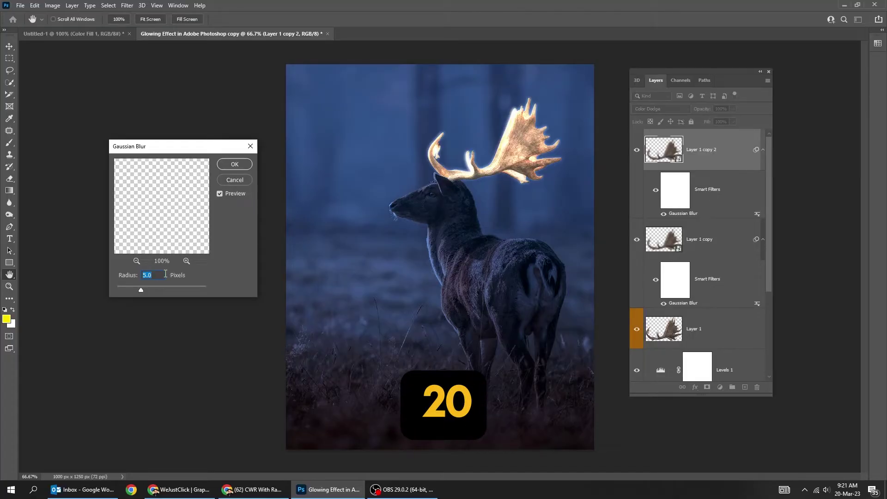
click(234, 165)
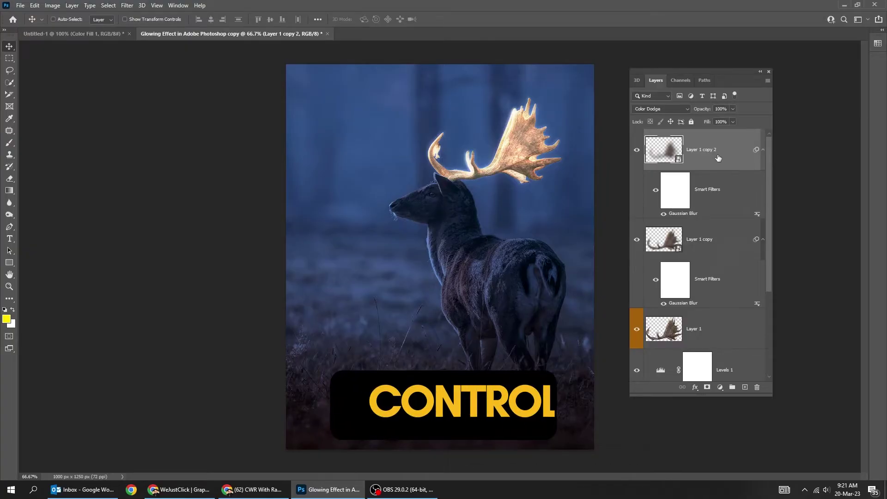
key(ctrl+j)
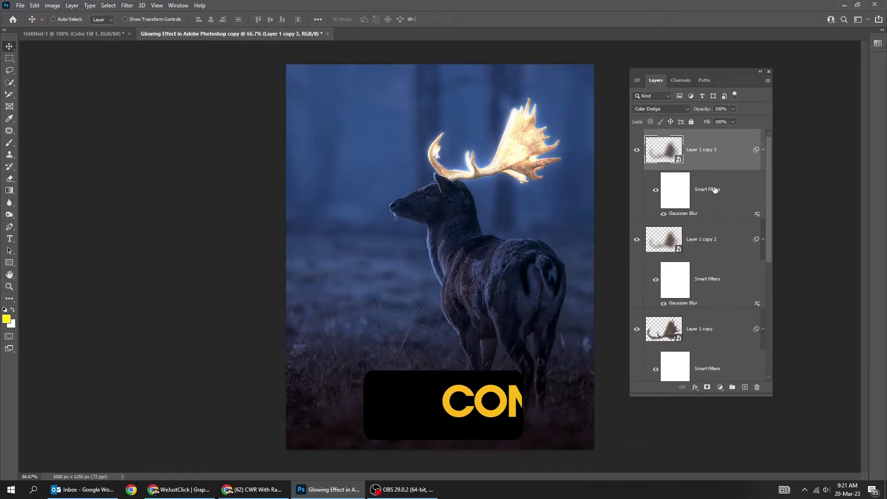
double_click(690, 214)
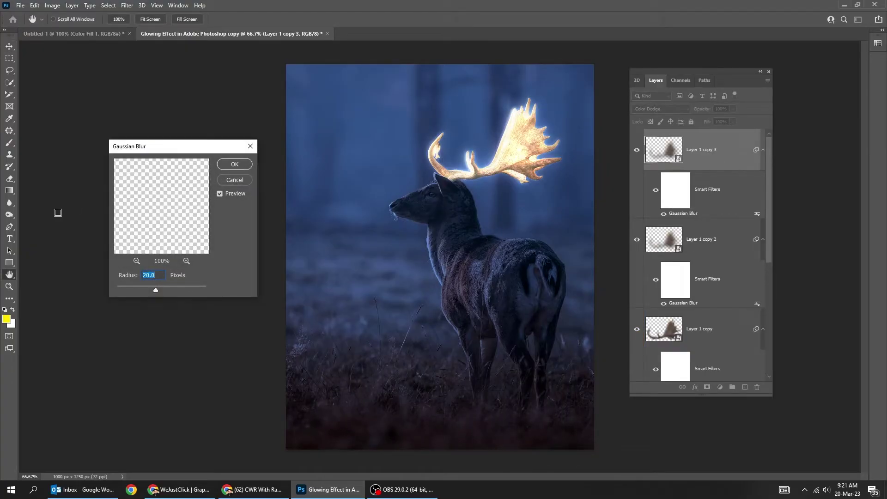
text(30)
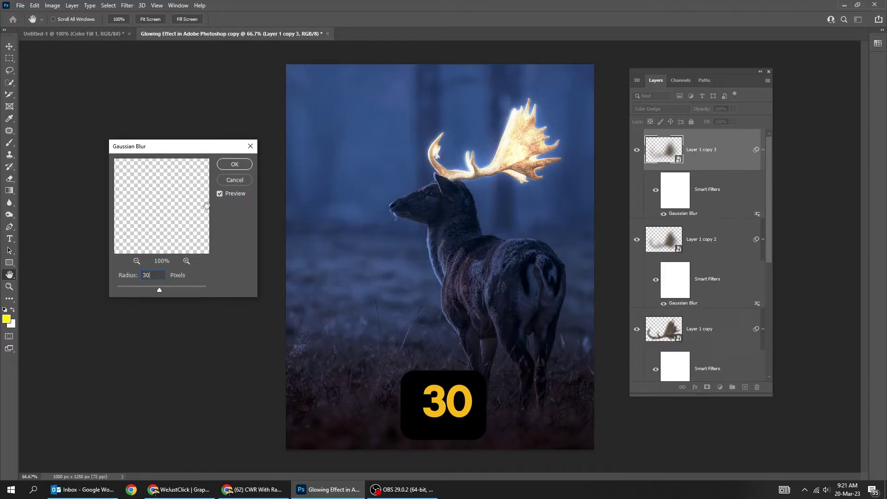
key(Return)
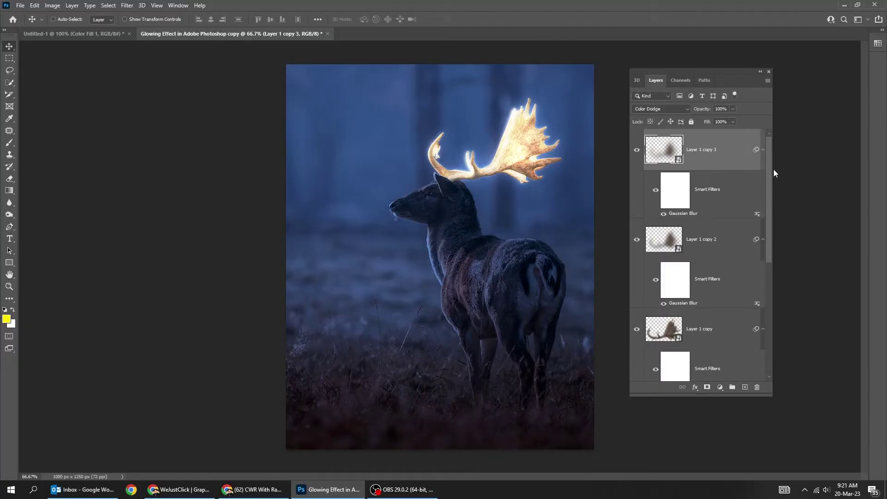
click(763, 157)
- Collapse the smart filter lists and group Layer 1 through Layer 1 copy 3 into Group 1
click(763, 191)
click(763, 232)
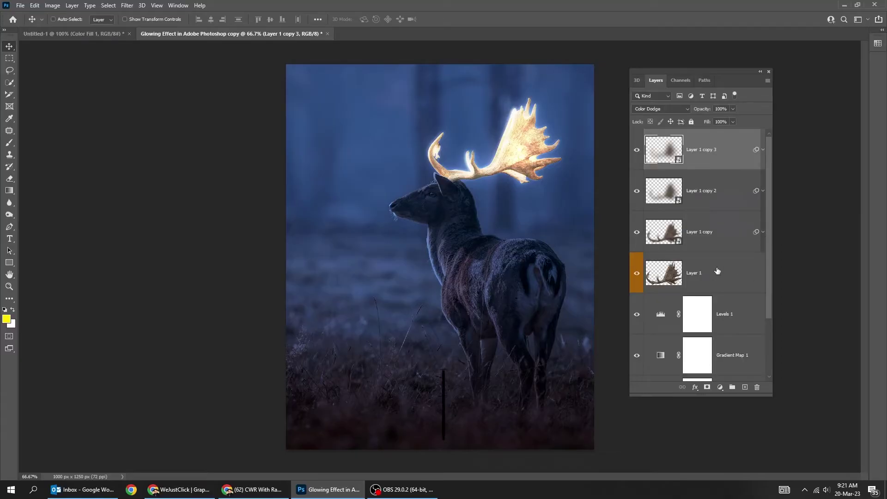
click(722, 255)
shift+click(698, 153)
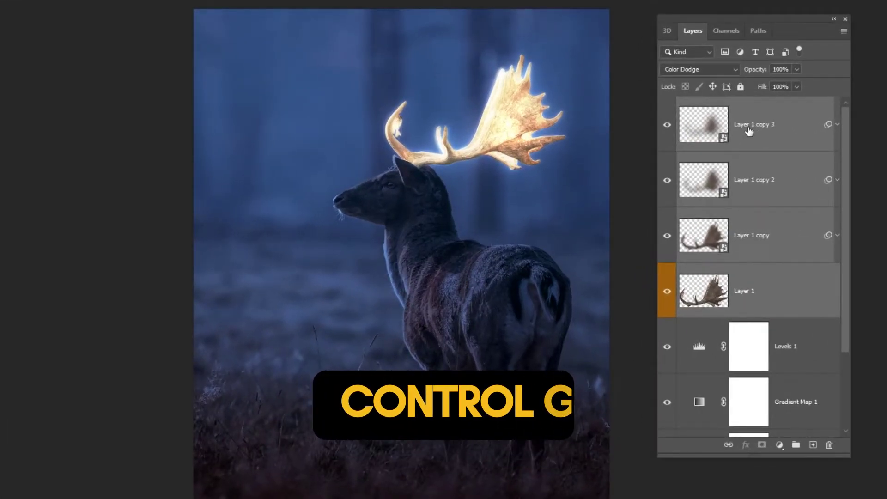
key(ctrl+g)
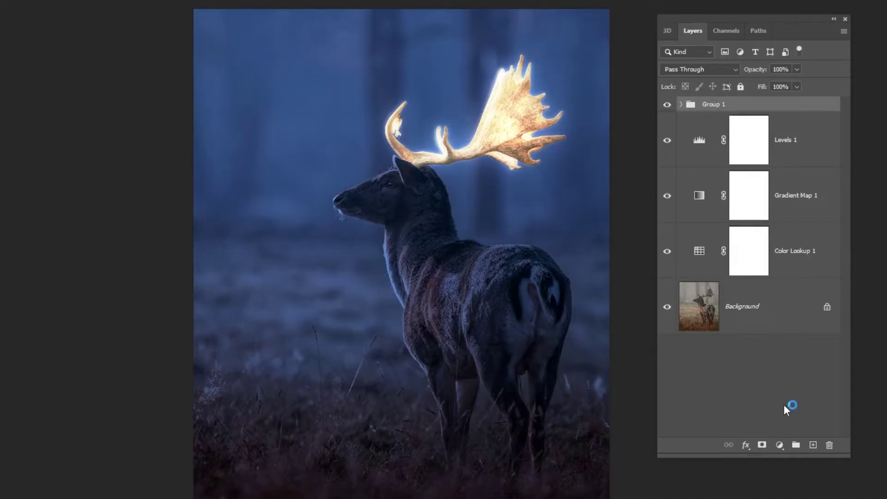
- Add a Hue/Saturation layer clipped to Group 1, colorized cyan: Hue 196, Saturation 58, Lightness +11
click(780, 445)
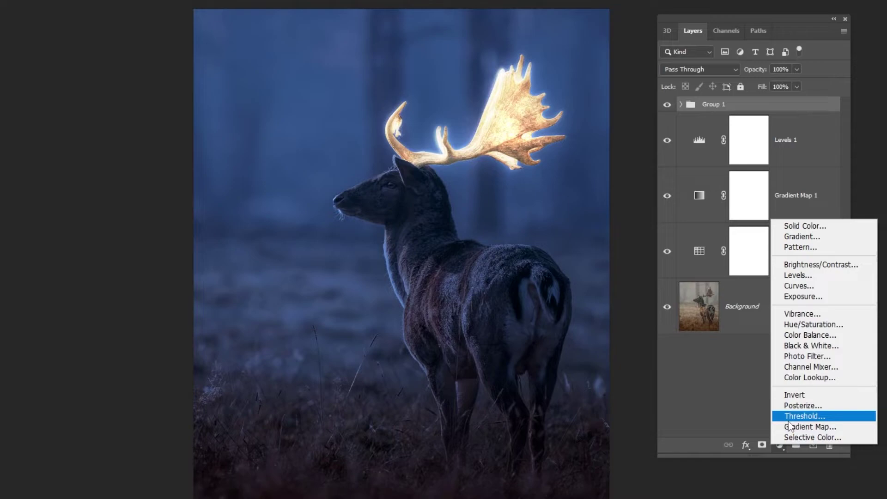
click(810, 325)
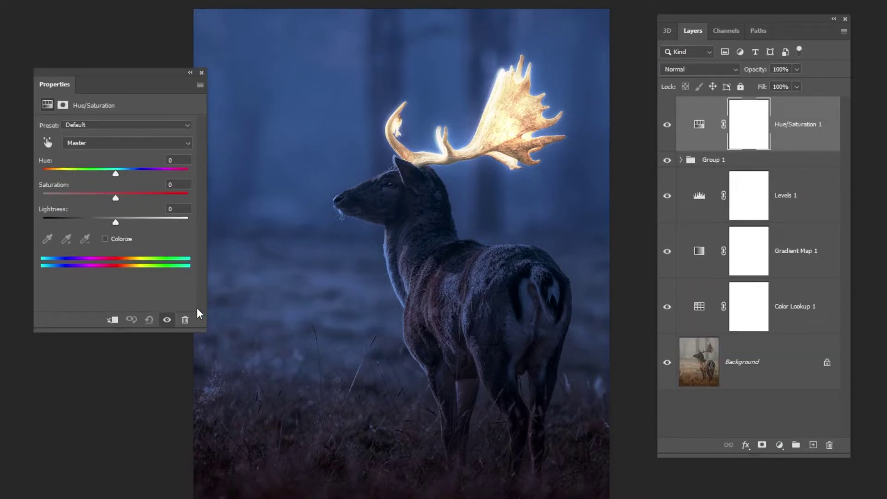
click(112, 320)
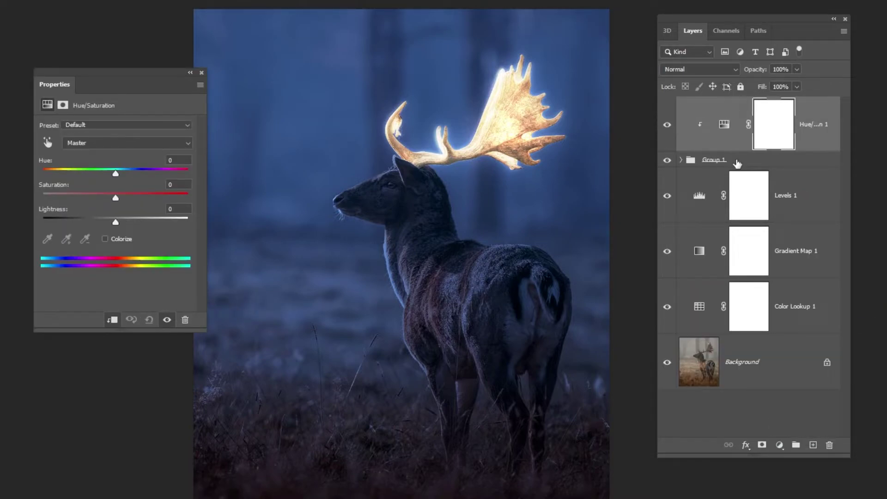
click(112, 239)
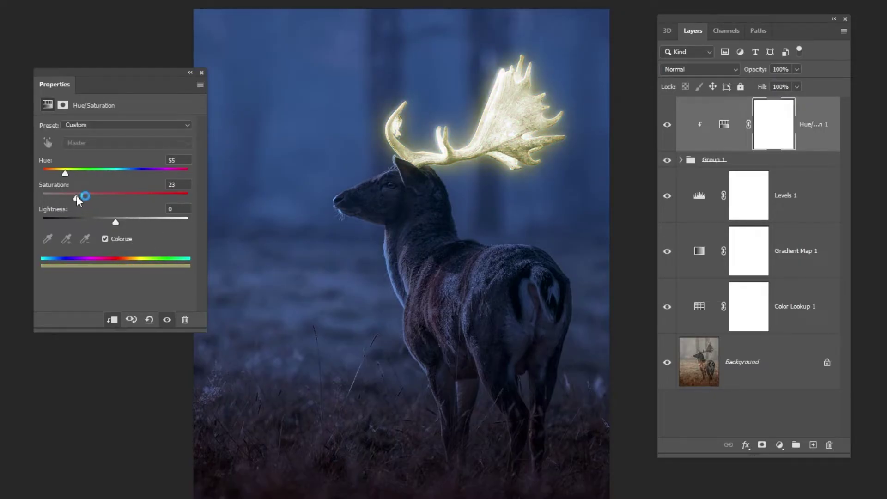
mouse_move(78, 199)
mouse_down()
mouse_move(127, 203)
mouse_move(122, 222)
mouse_up()
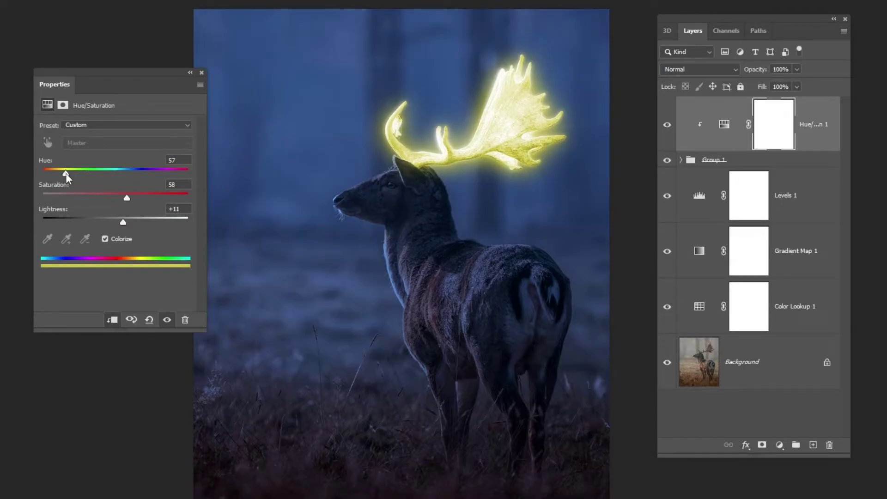
drag(66, 172, 124, 175)
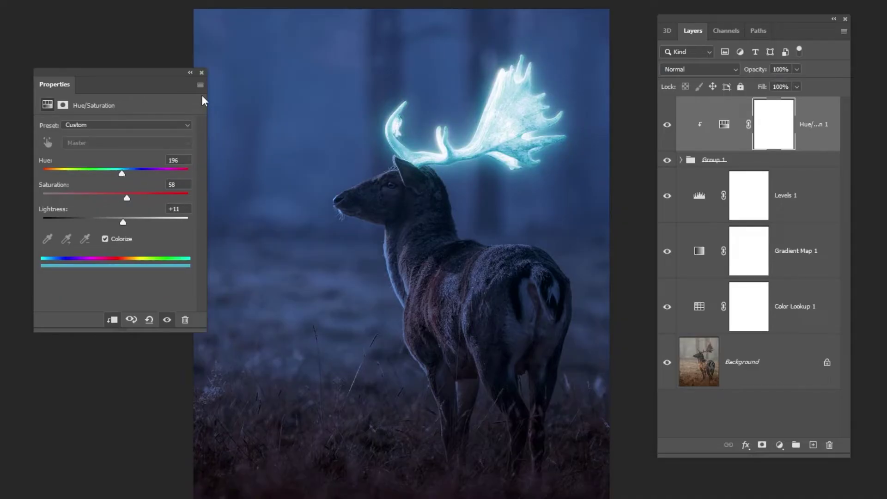
click(205, 72)
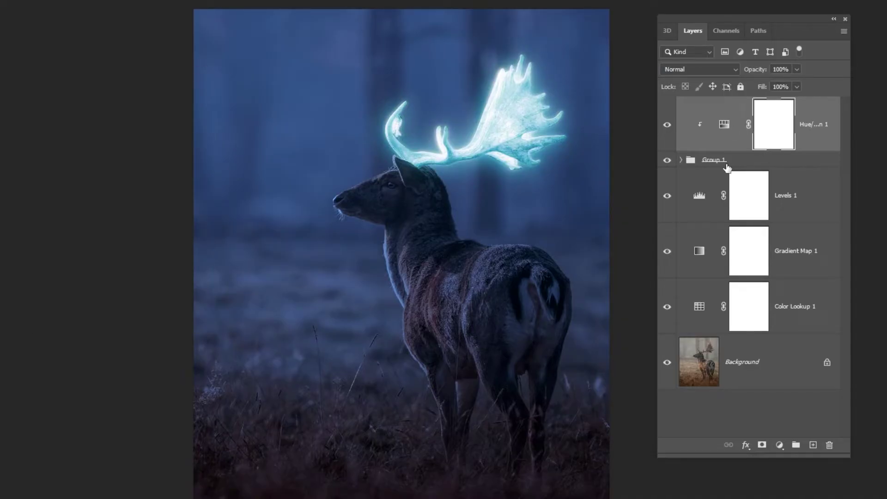
- Expand Group 1 and colour-code it red
click(701, 167)
click(683, 160)
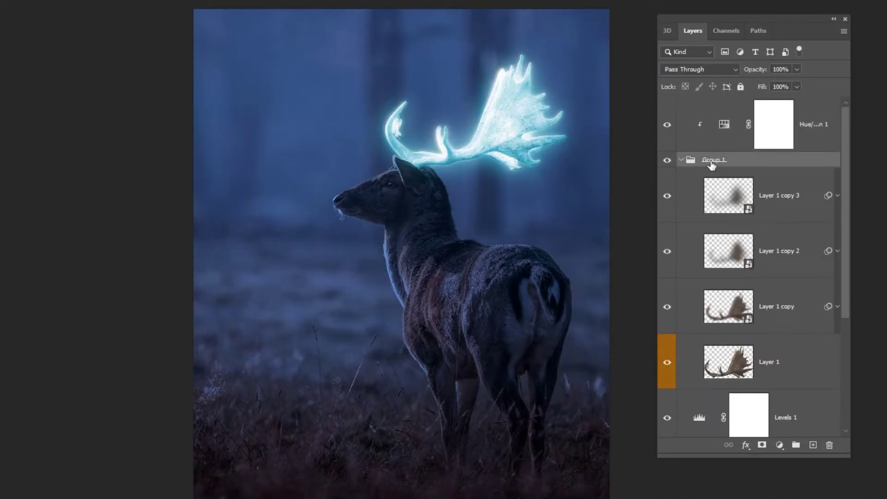
right_click(711, 165)
click(714, 424)
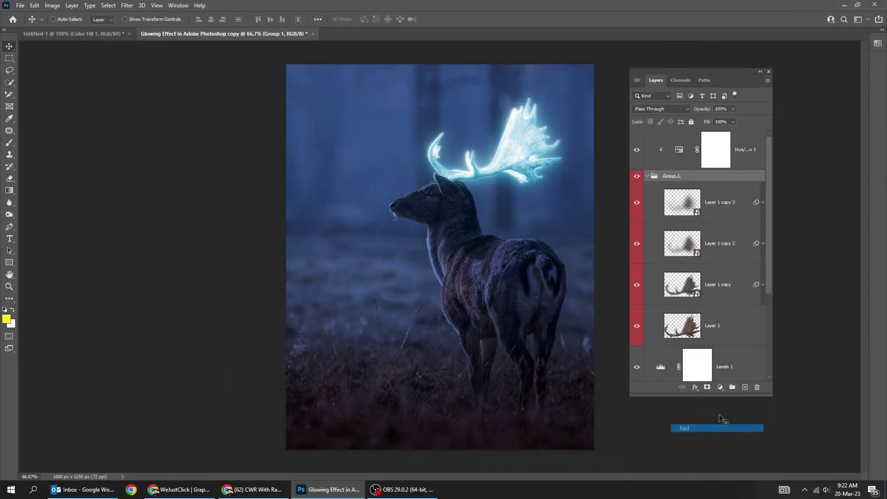
- Set Layer 1 copy 2 to Linear Dodge (Add) and collapse Group 1
click(714, 245)
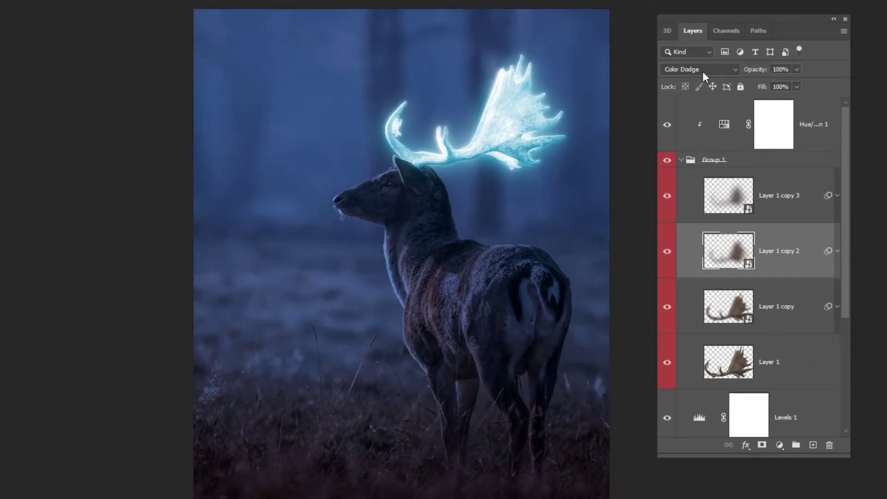
click(703, 71)
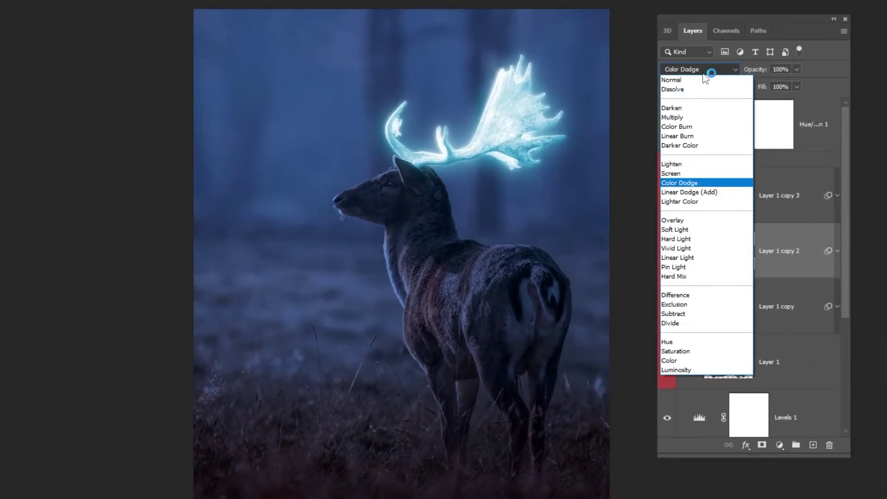
click(722, 193)
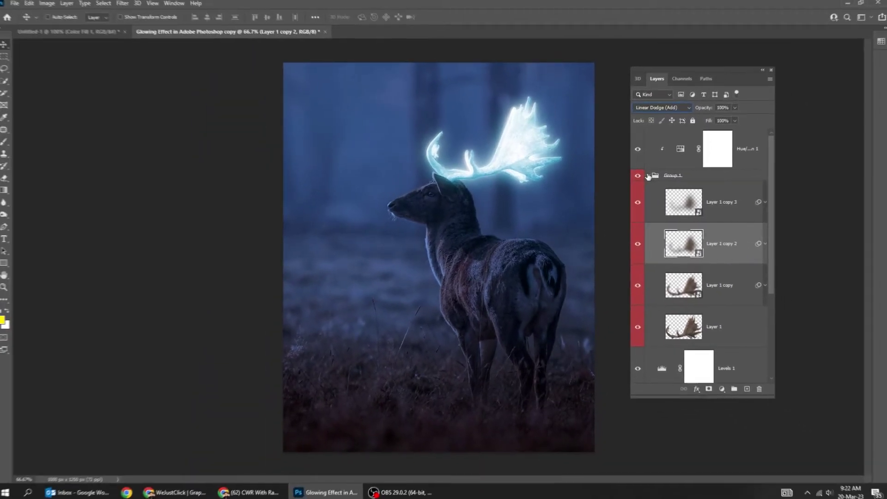
click(648, 177)
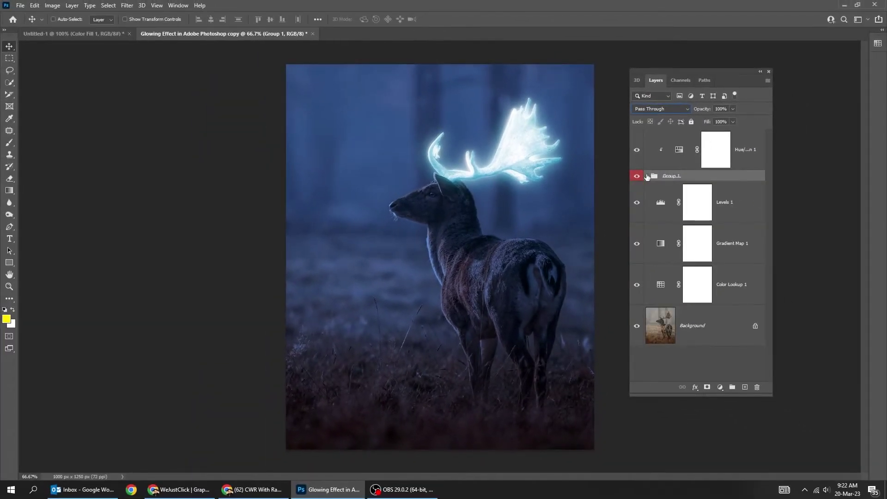
- Raise the Levels 1 white input level from about 154 to 170
click(723, 216)
double_click(661, 202)
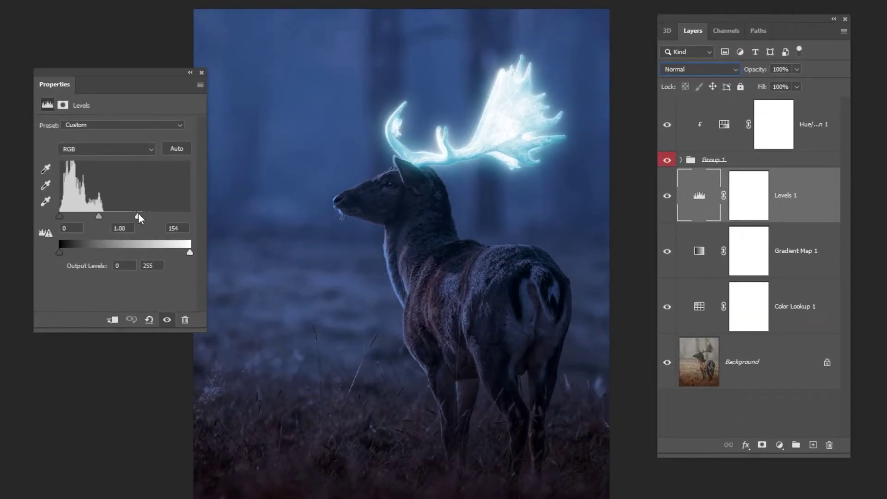
drag(139, 214, 146, 212)
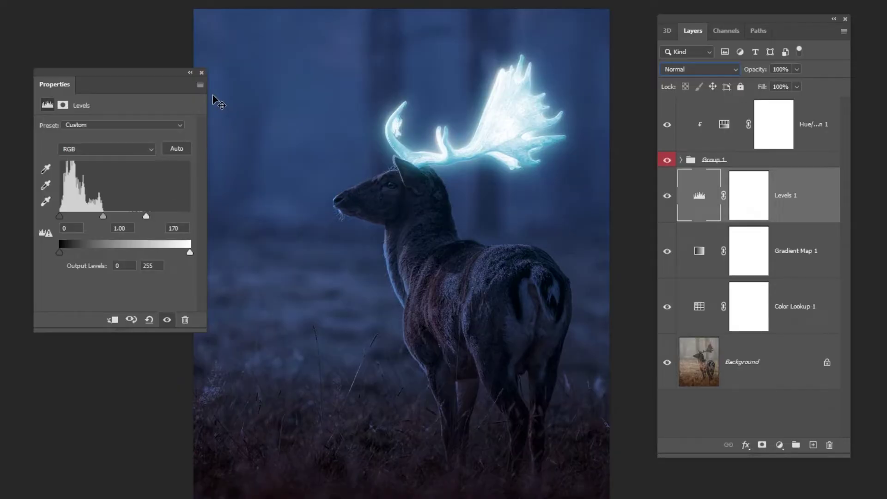
click(201, 73)
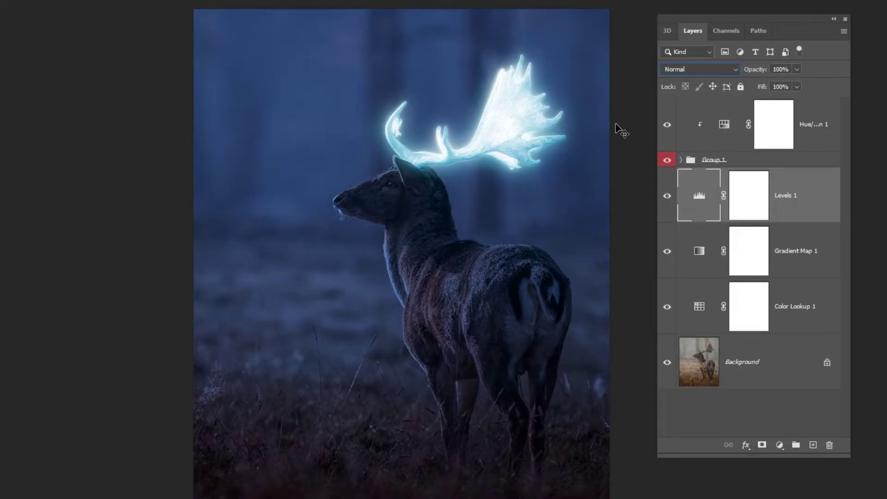
click(819, 124)
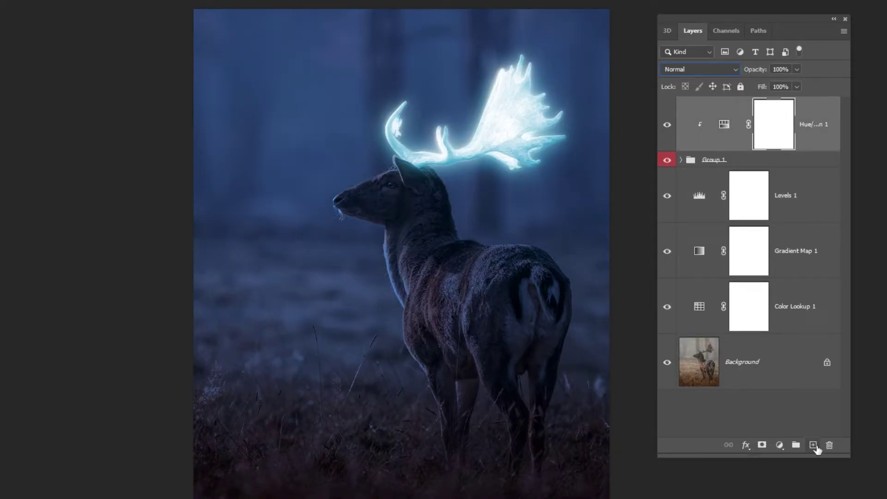
- Add Layer 2 in Color Dodge mode with a bright cyan colour sampled from the antler glow
click(813, 446)
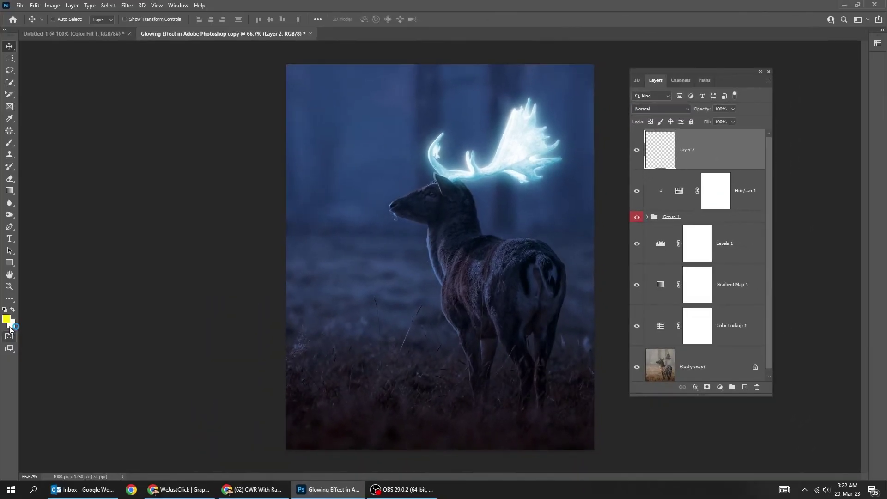
click(7, 319)
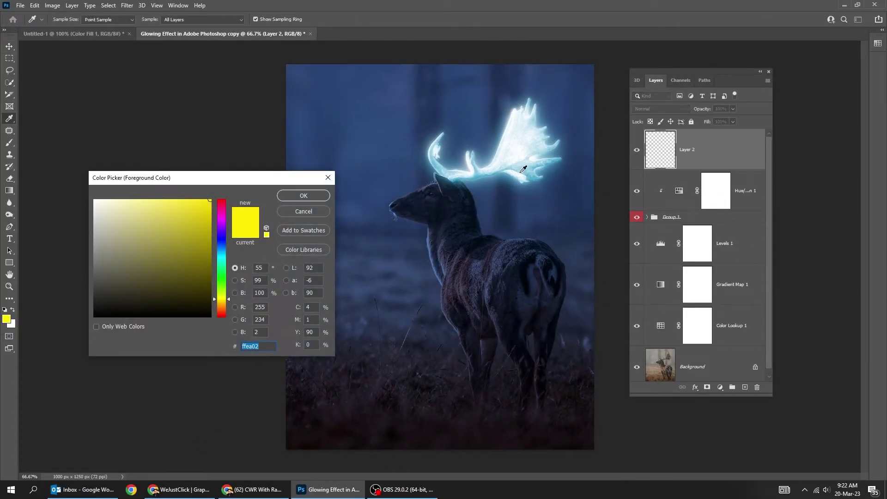
click(522, 172)
drag(163, 219, 170, 211)
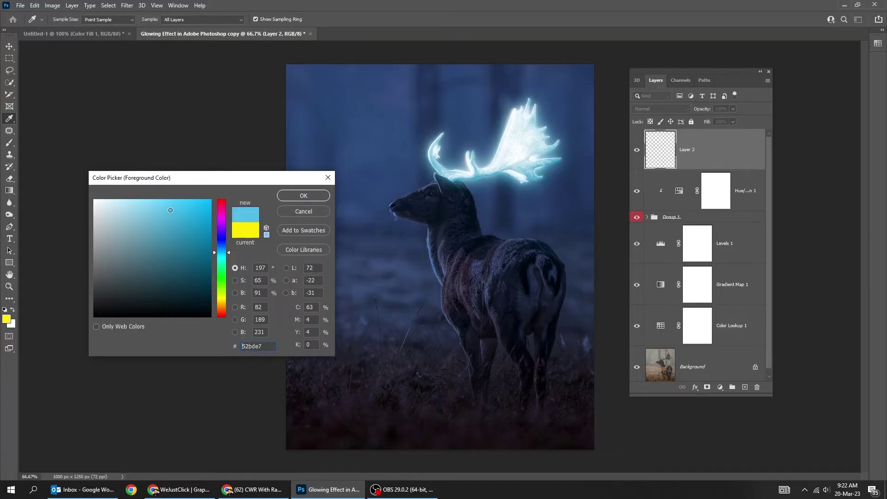
click(283, 198)
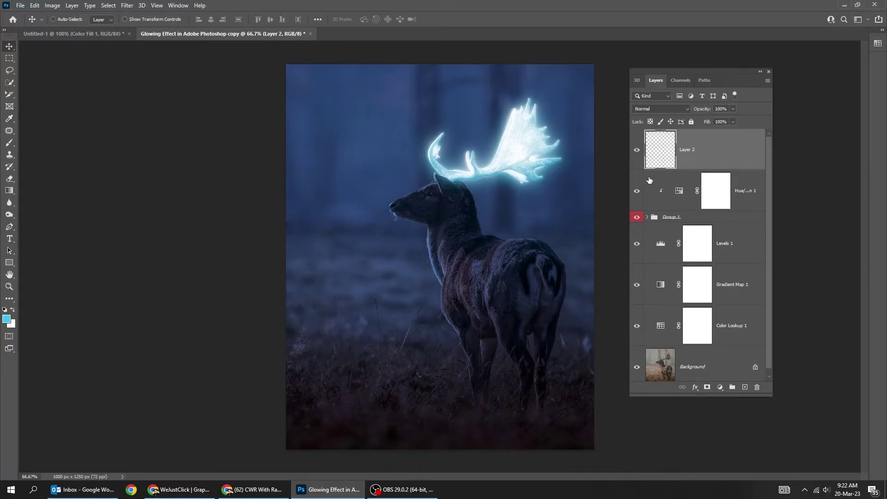
click(658, 108)
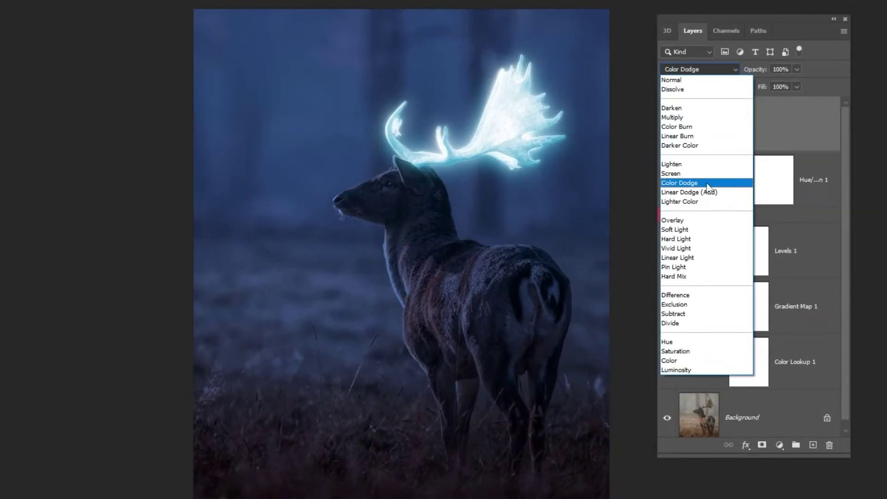
click(710, 183)
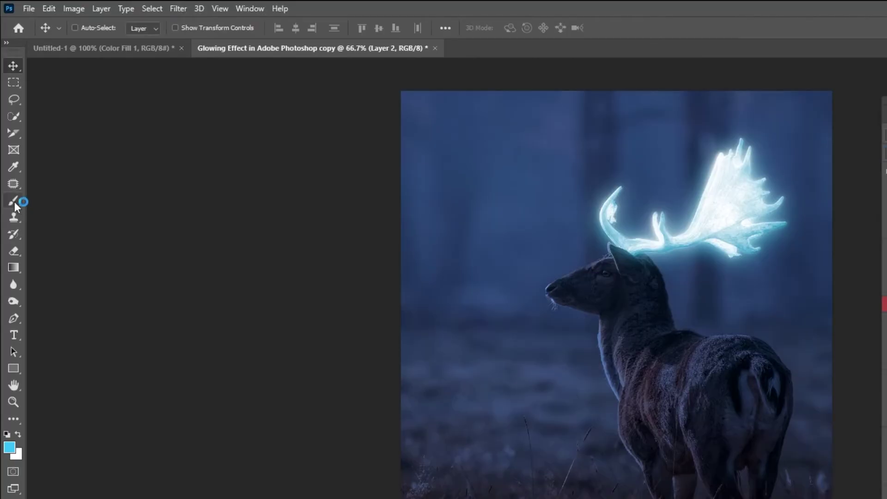
- Set up a smaller Brush at 100% flow and 38% opacity
click(9, 143)
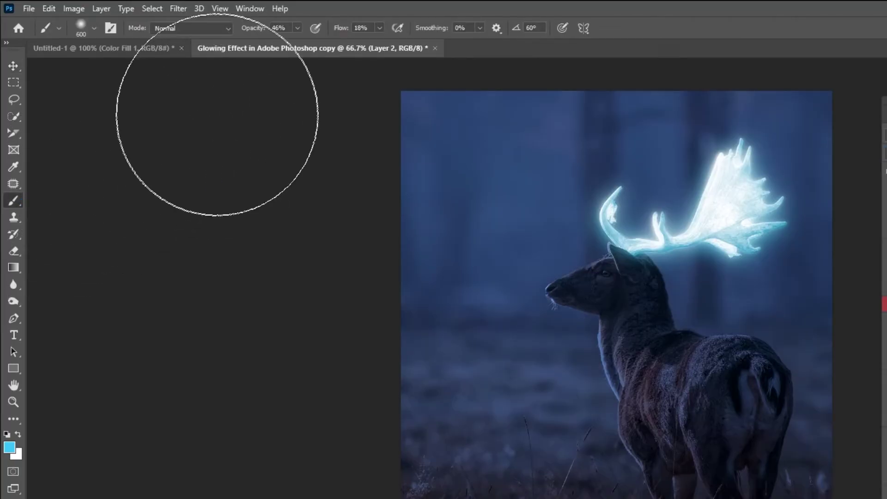
click(380, 28)
drag(417, 46, 432, 43)
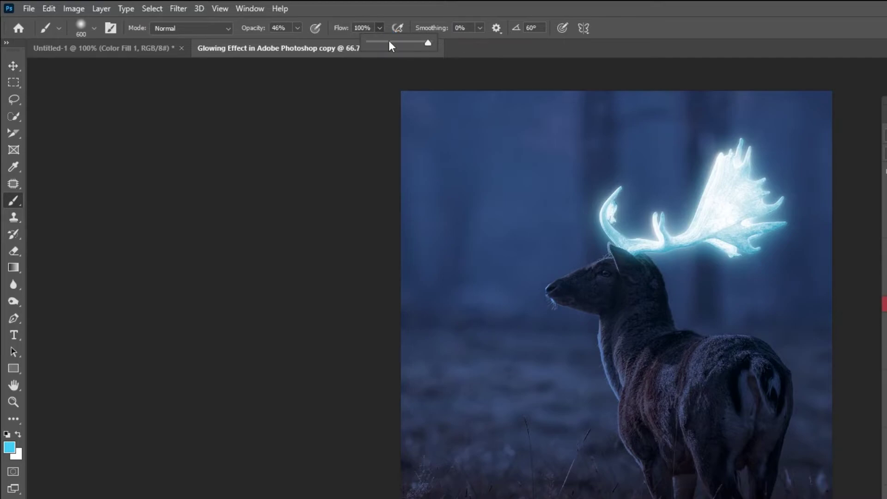
click(298, 28)
drag(300, 43, 295, 42)
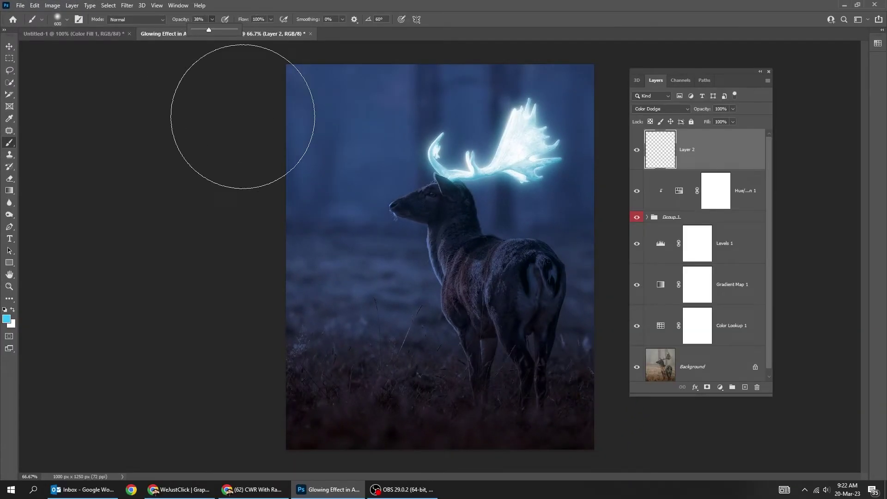
key(bracketleft)
key(bracketleft)
key(bracketleft)
key(bracketleft)
key(bracketleft)
key(bracketleft)
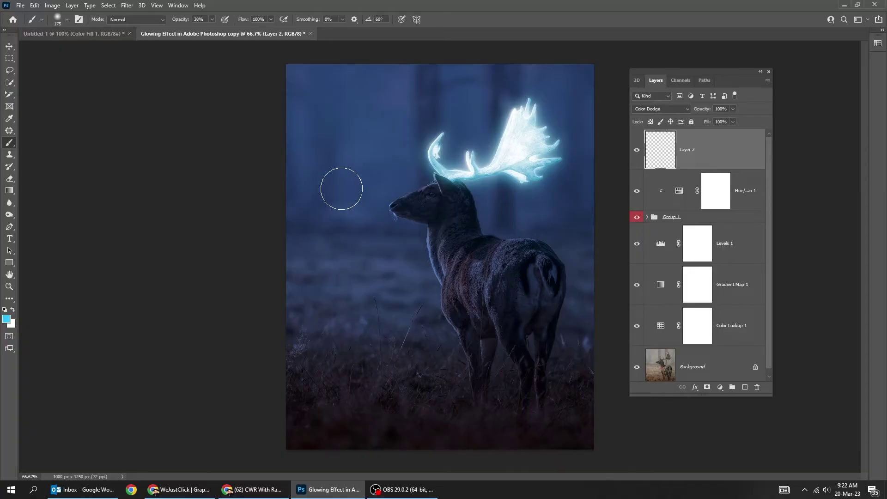
key(bracketleft)
key(bracketleft)
- At 200% zoom, paint cyan glow over the deer's head, neck and back
click(420, 202)
key(Tab)
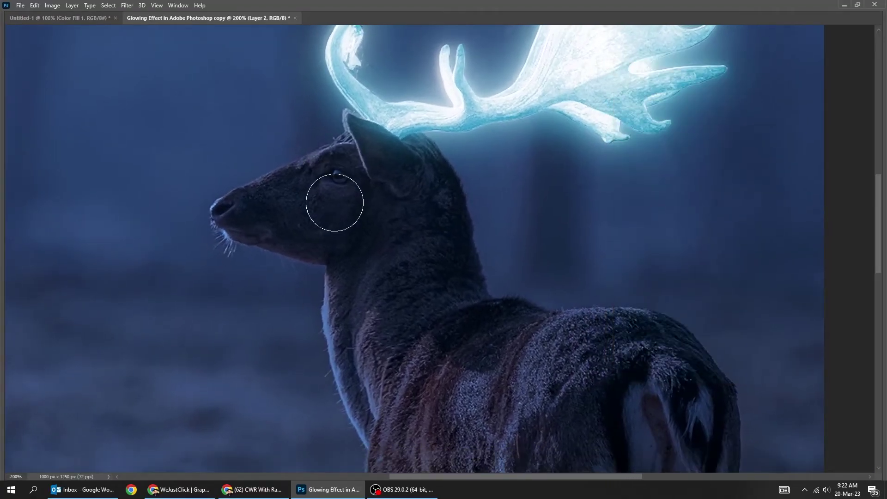
drag(254, 206, 490, 352)
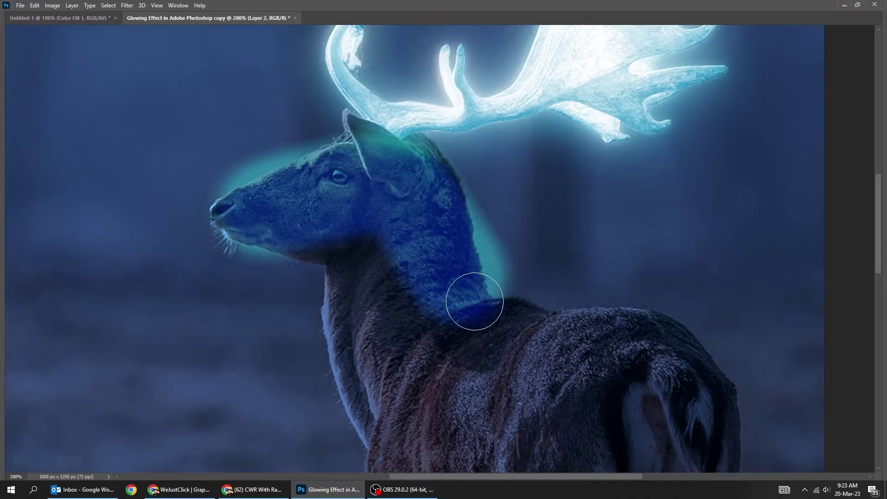
mouse_move(594, 346)
mouse_down()
mouse_move(451, 281)
mouse_move(559, 388)
mouse_move(567, 278)
mouse_up()
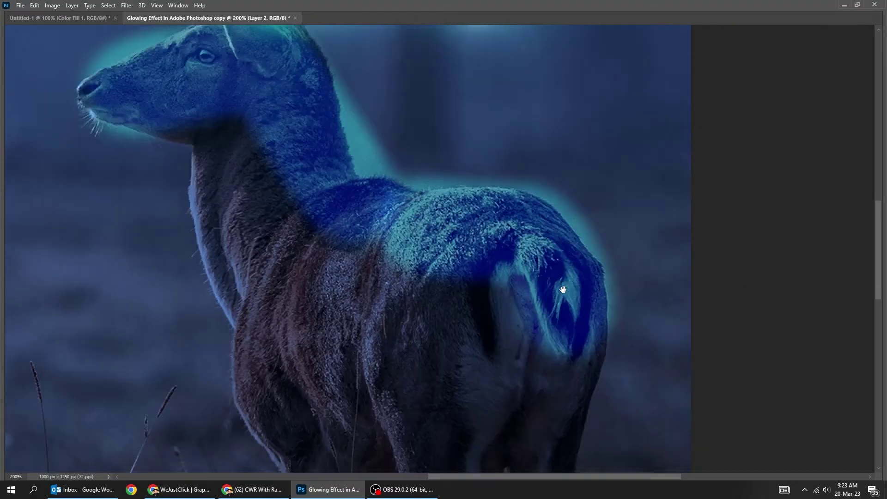
- Erase the excess cyan glow around the antler base and ear
key(ctrl+minus)
key(ctrl+minus)
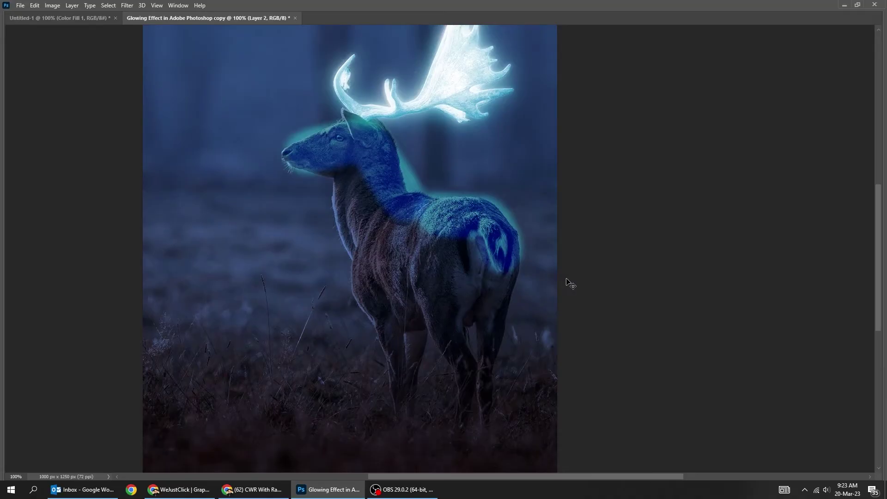
key(Tab)
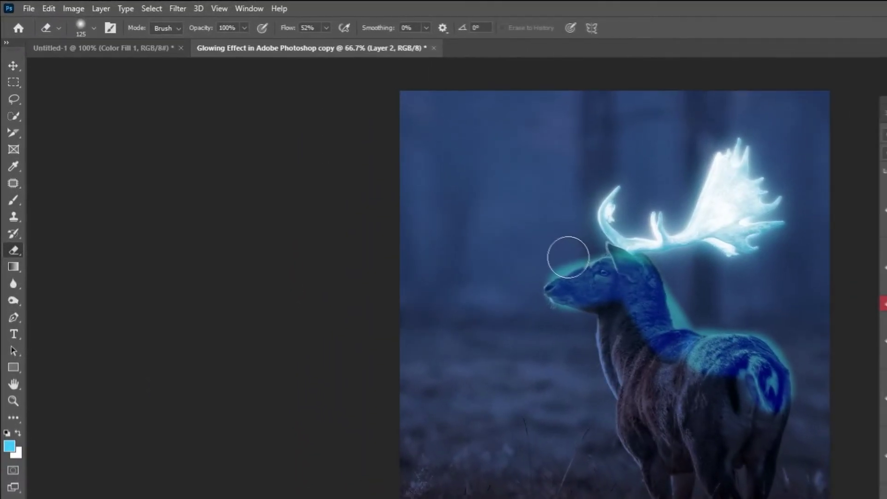
click(10, 179)
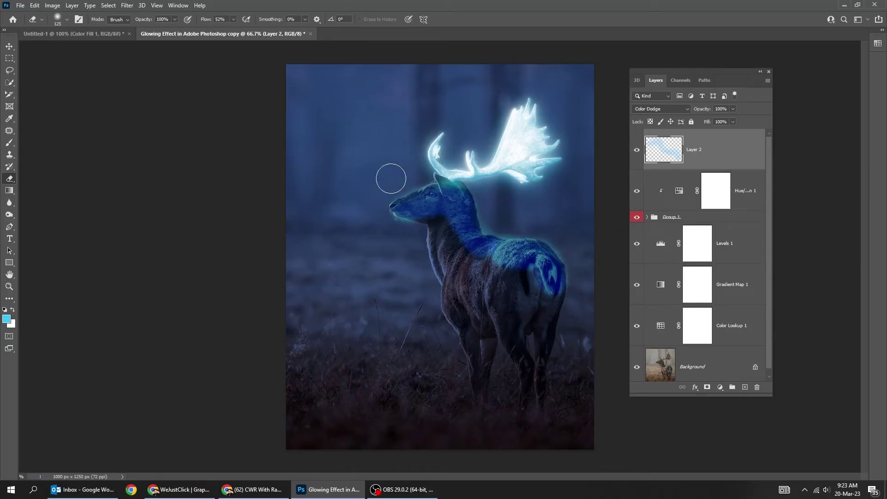
click(440, 168)
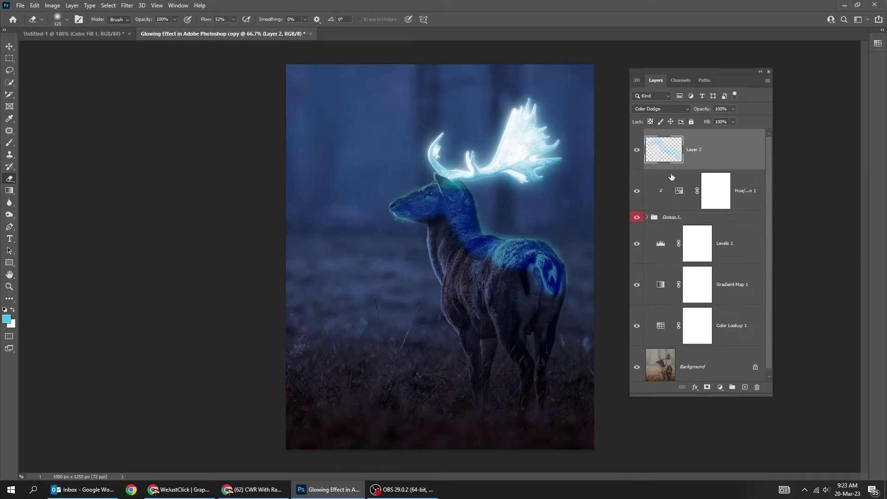
- Lower Layer 2's fill to 63% and compare the glow on and off
click(733, 122)
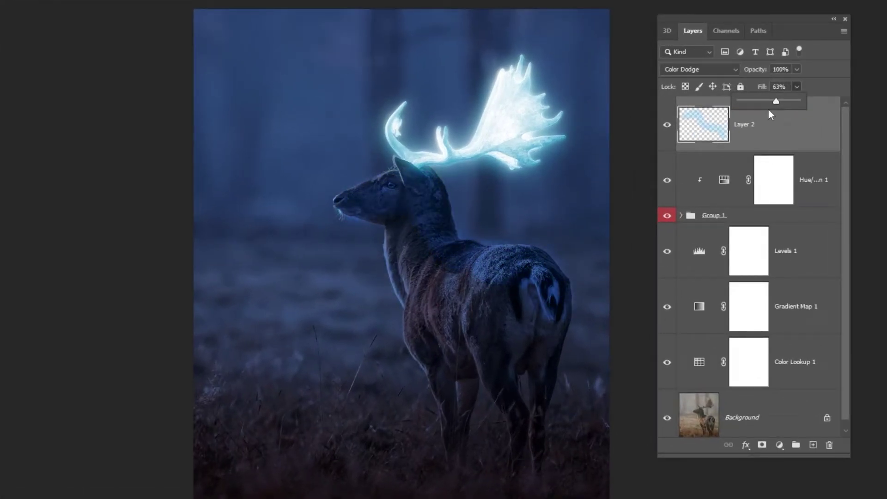
click(668, 126)
click(668, 126)
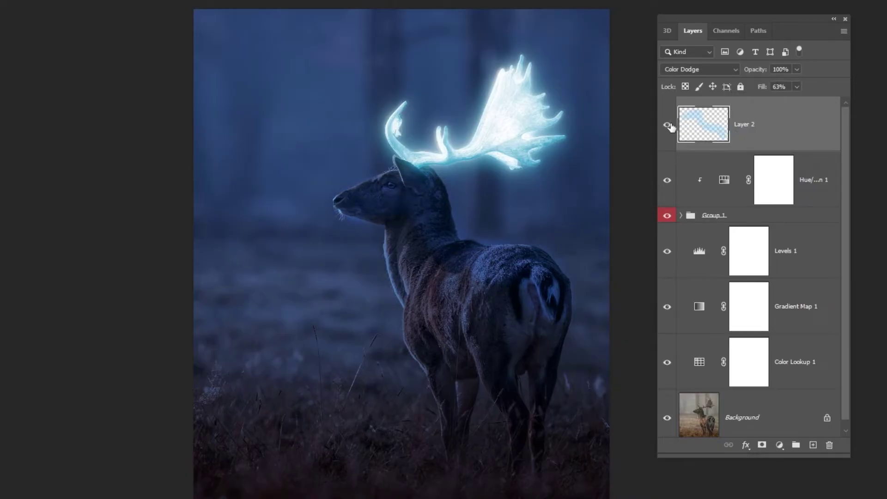
- Add an empty Layer 3 directly above Levels 1
click(822, 188)
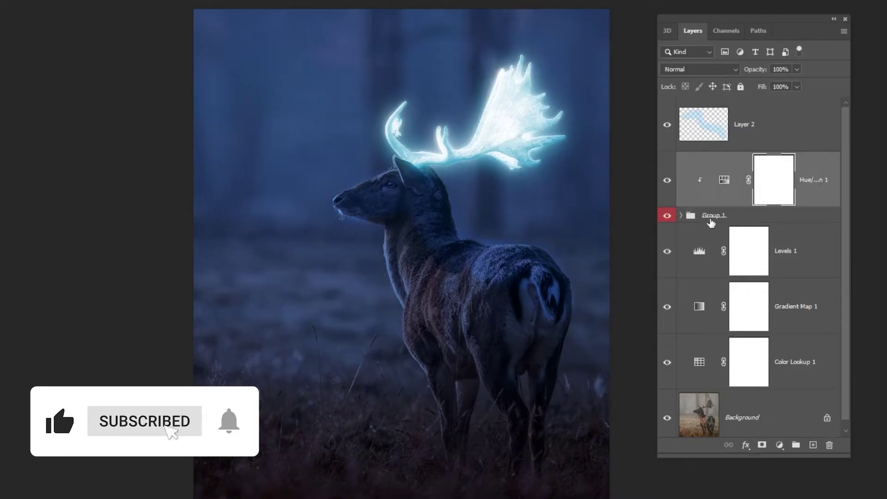
click(769, 252)
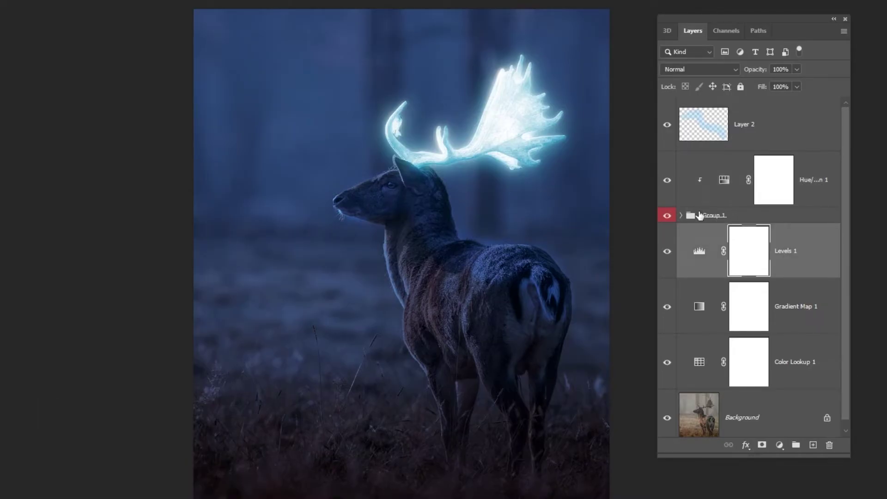
click(814, 446)
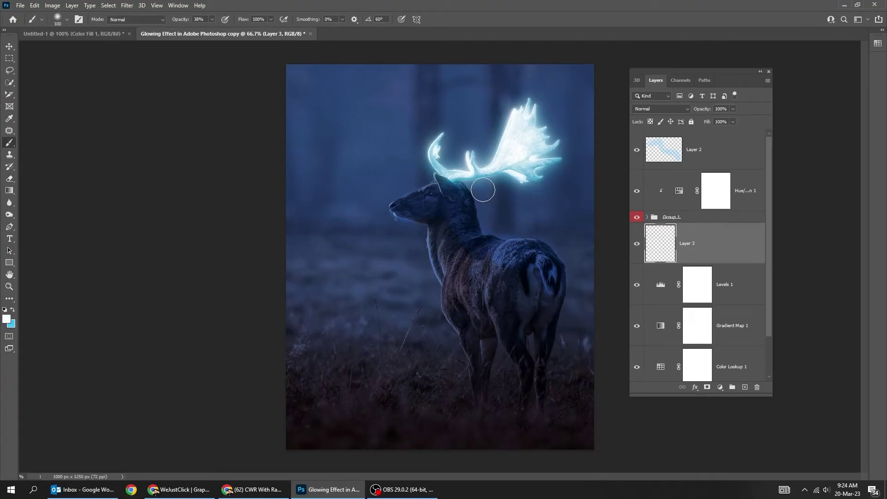
- Enlarge the brush to 400 and dab soft glow around the head and antlers
key(bracketright)
key(bracketright)
key(bracketright)
click(462, 175)
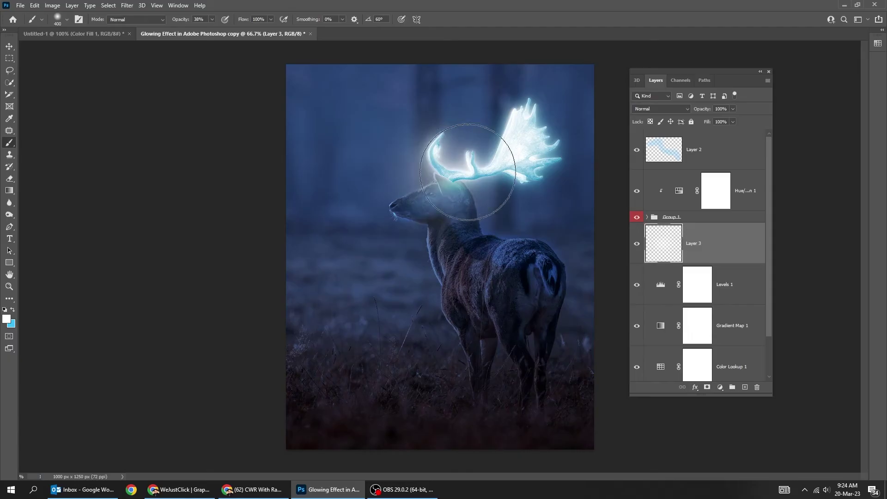
click(508, 165)
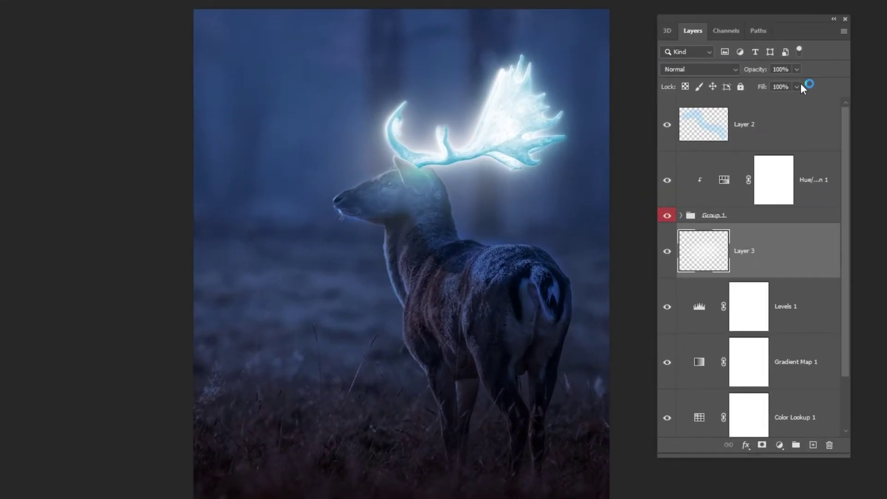
- Nudge the Layer 3 glow near the head and dim its fill to 11%
click(798, 86)
drag(777, 103, 763, 99)
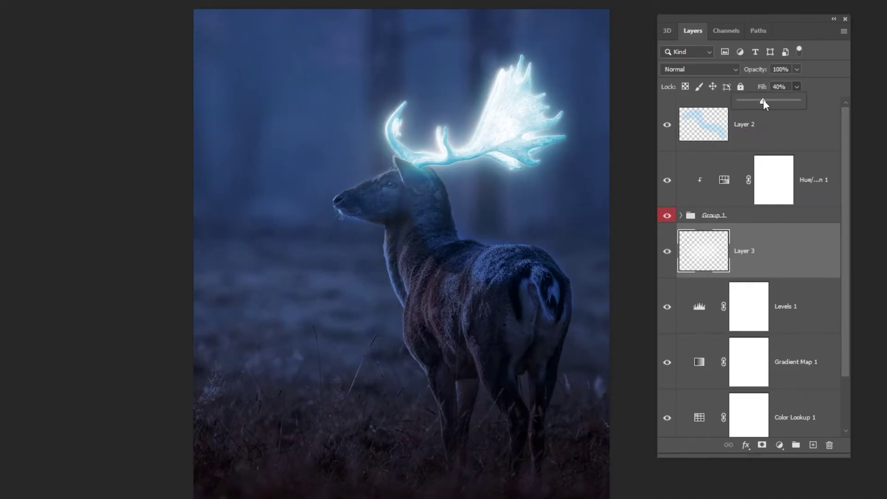
click(532, 183)
drag(450, 167, 462, 117)
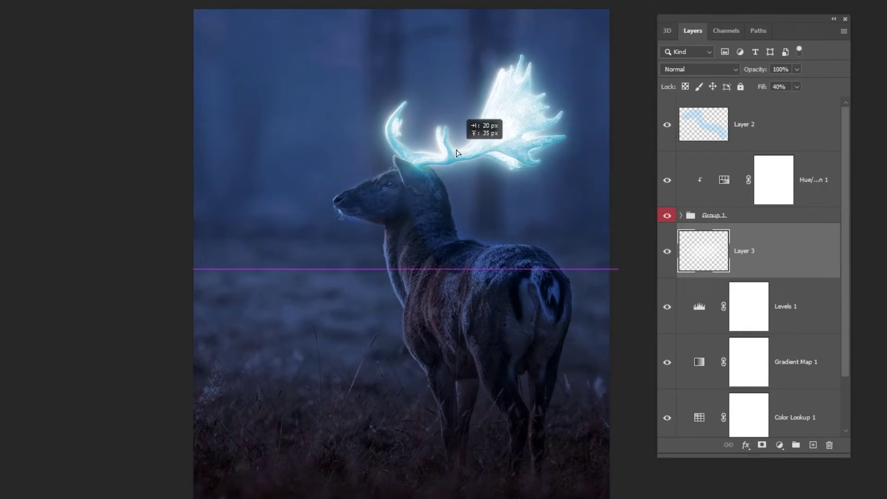
click(666, 253)
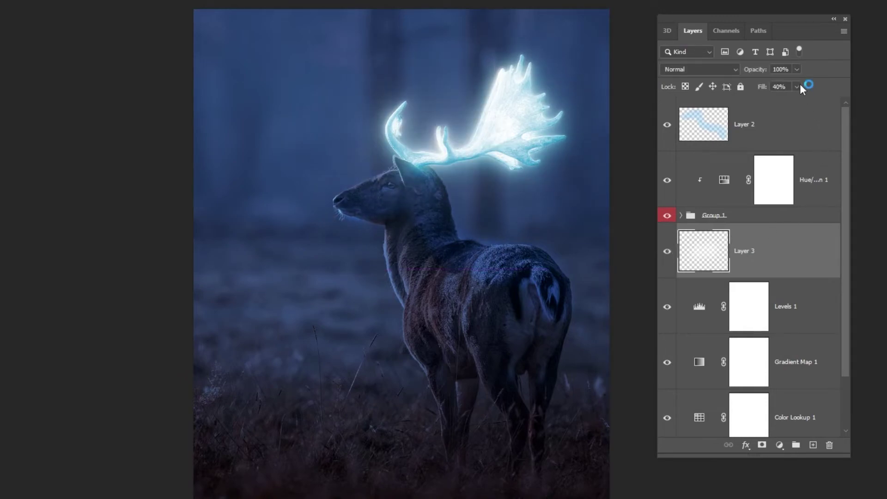
drag(791, 103, 783, 102)
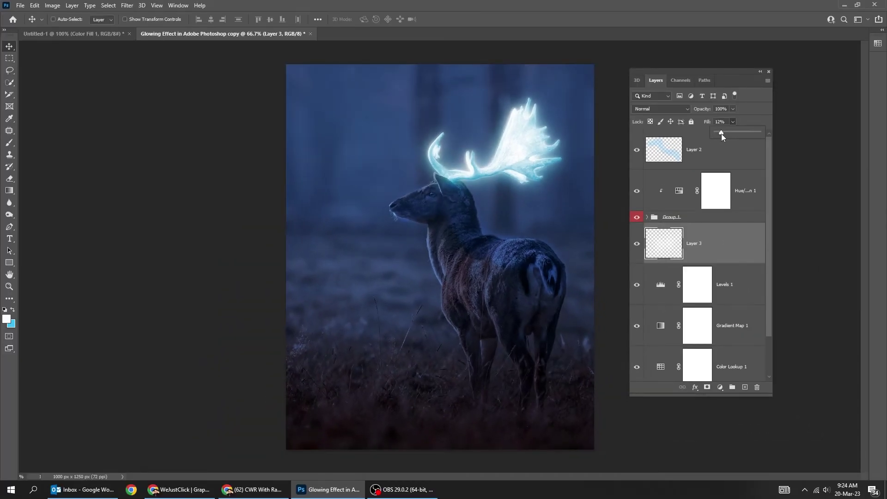
click(735, 259)
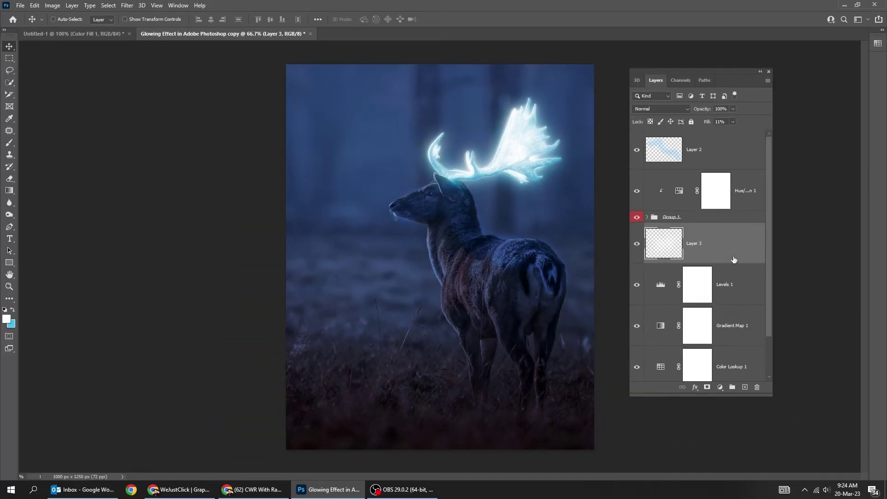
- Add a new Layer 4 above Layer 2 set to Color Dodge
click(725, 159)
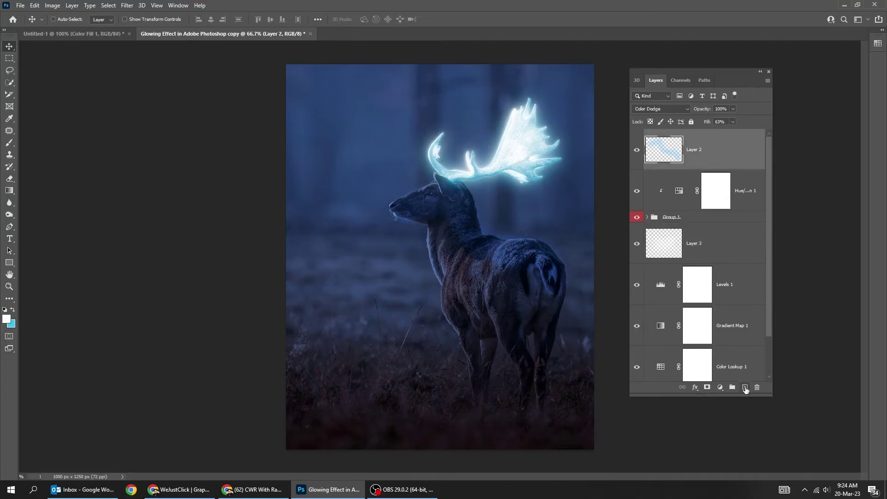
click(744, 387)
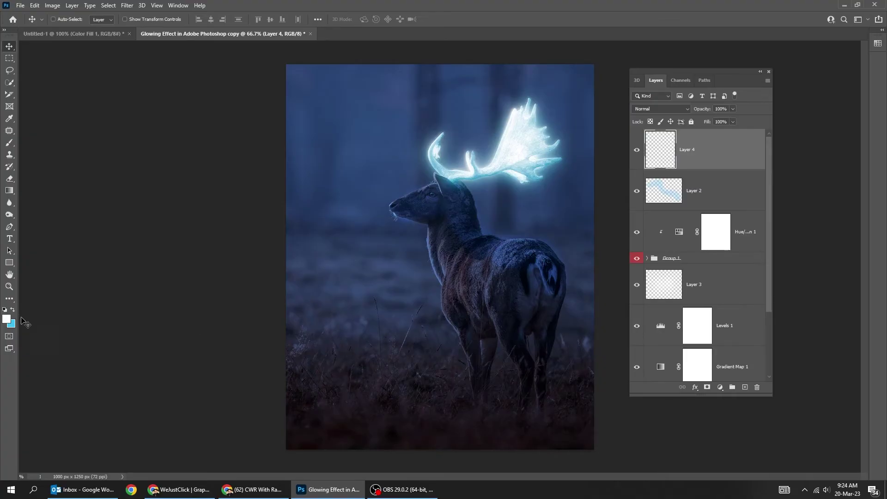
click(655, 108)
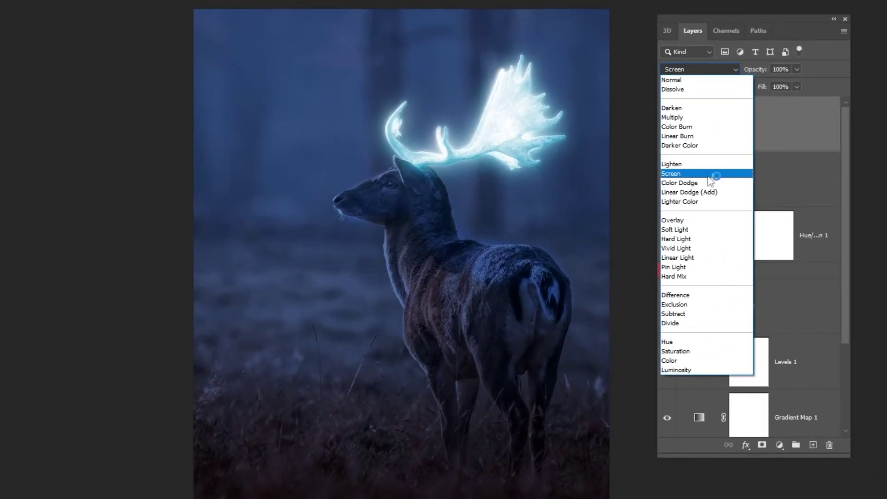
click(659, 190)
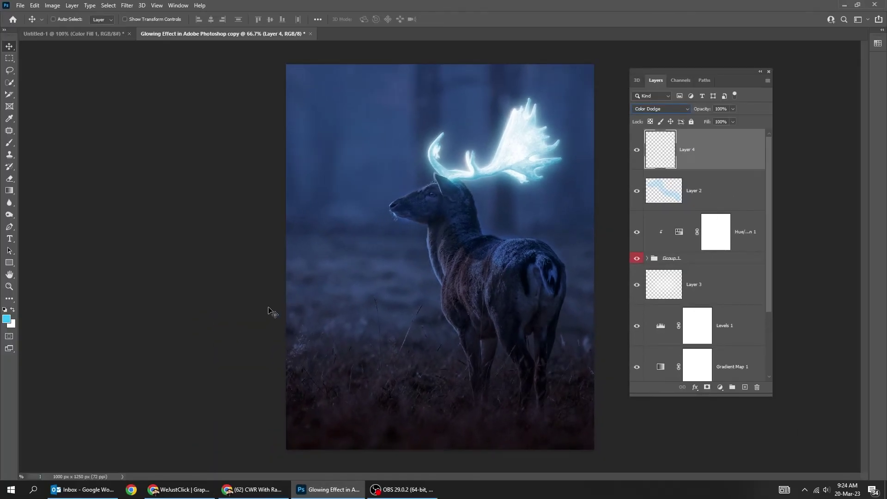
- Paint cyan glow across the lower-left grass and erase the excess
key(b)
click(272, 19)
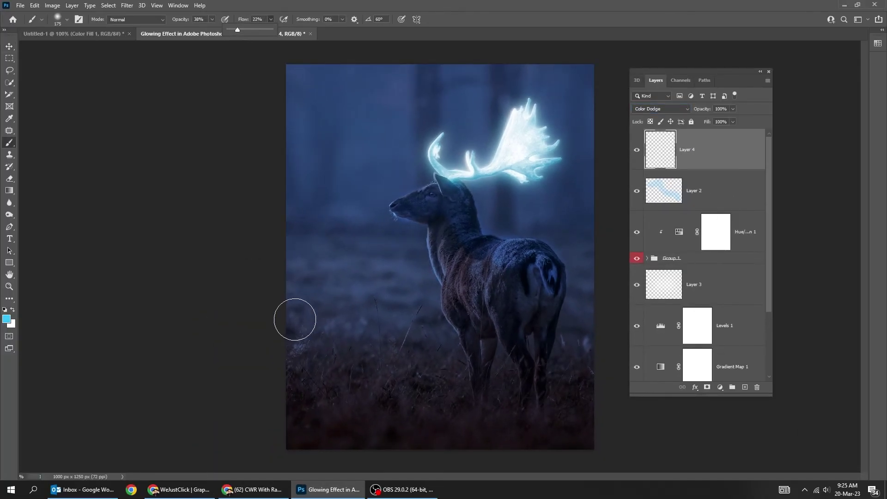
drag(294, 318, 457, 347)
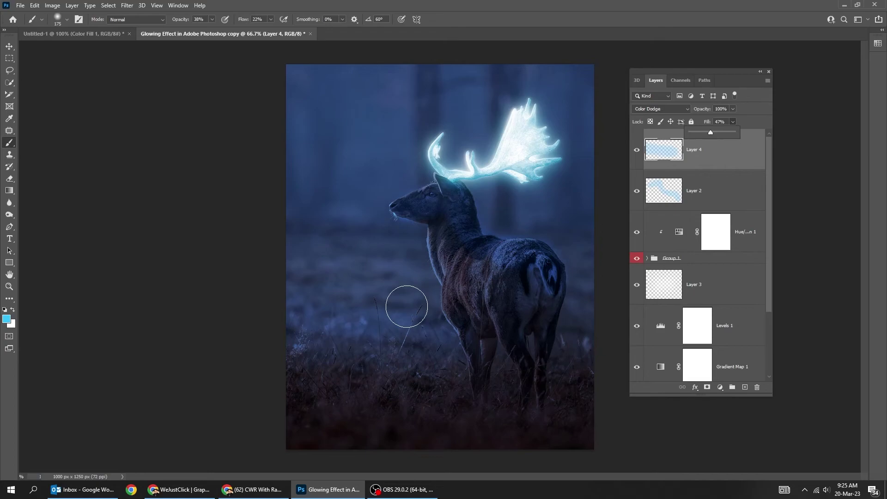
click(9, 179)
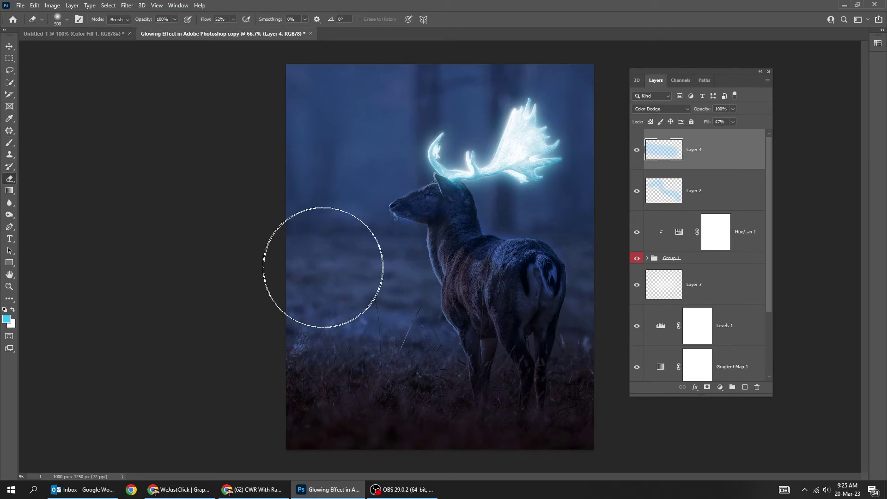
drag(258, 265, 536, 280)
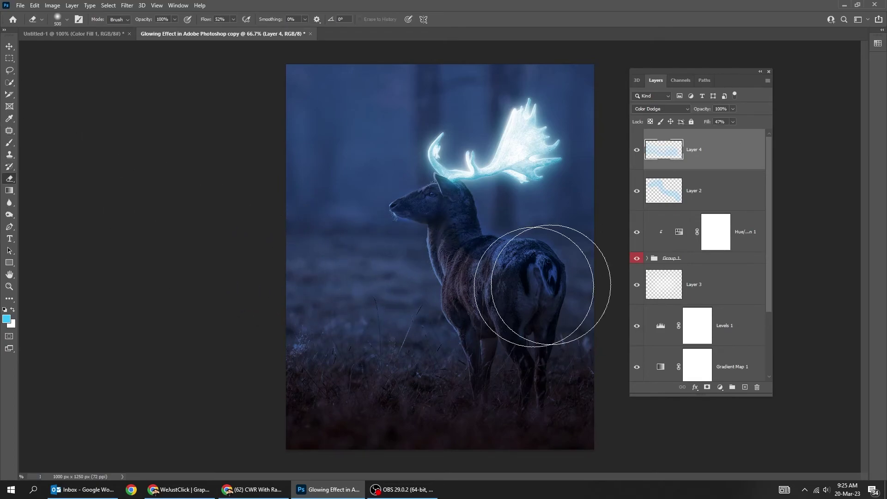
click(637, 150)
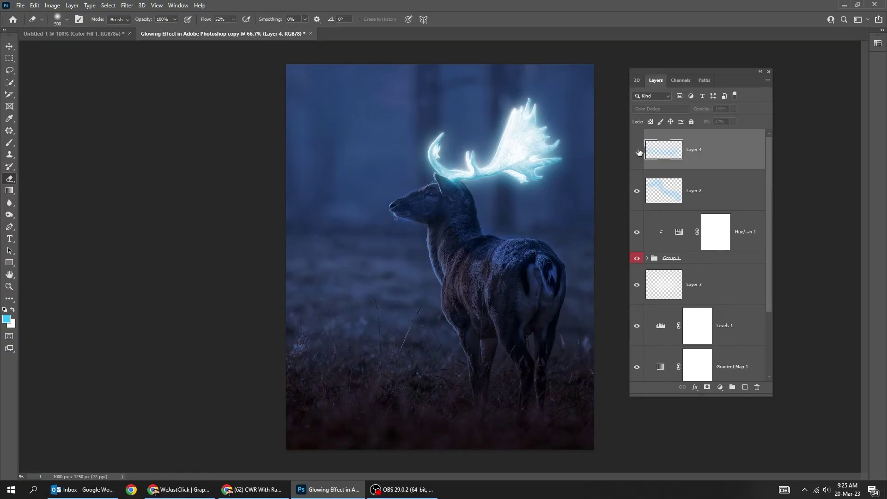
- Set Layer 4's fill to about 54% and review it at actual size
click(733, 122)
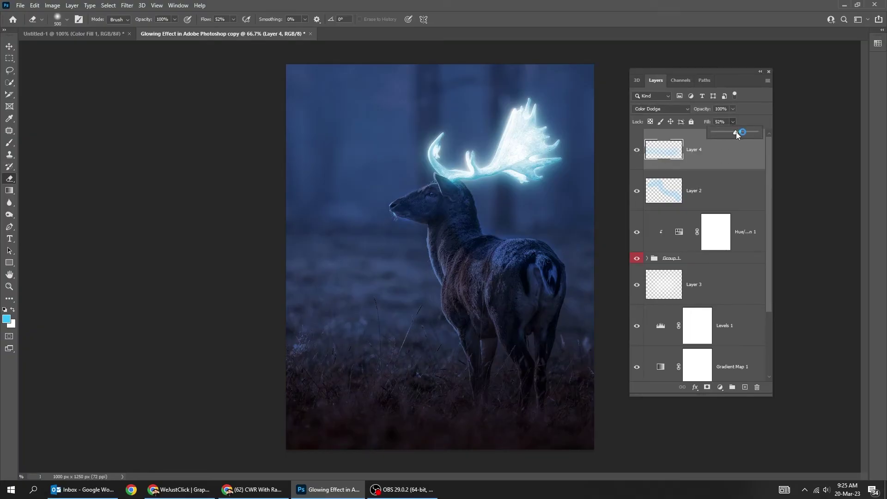
drag(737, 131, 737, 132)
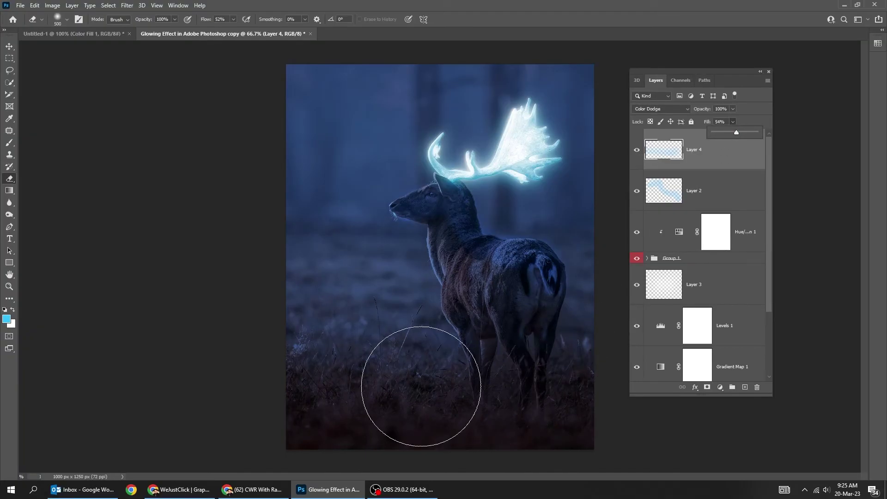
key(Tab)
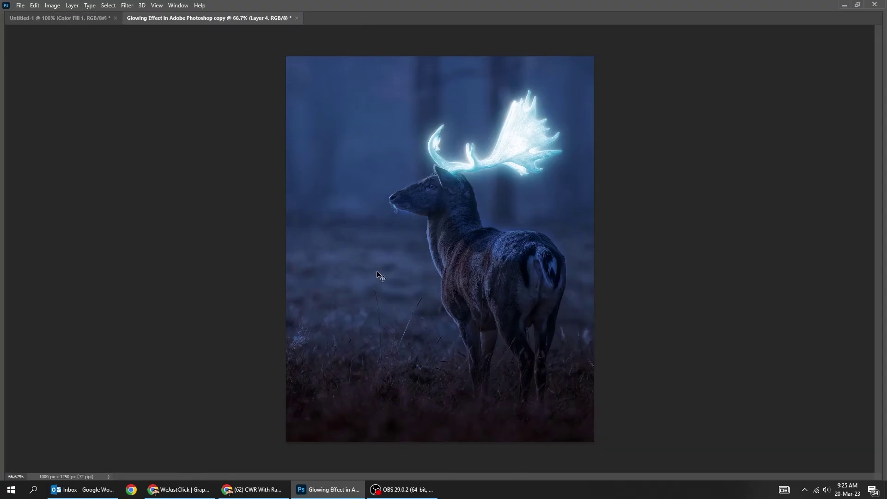
key(ctrl+plus)
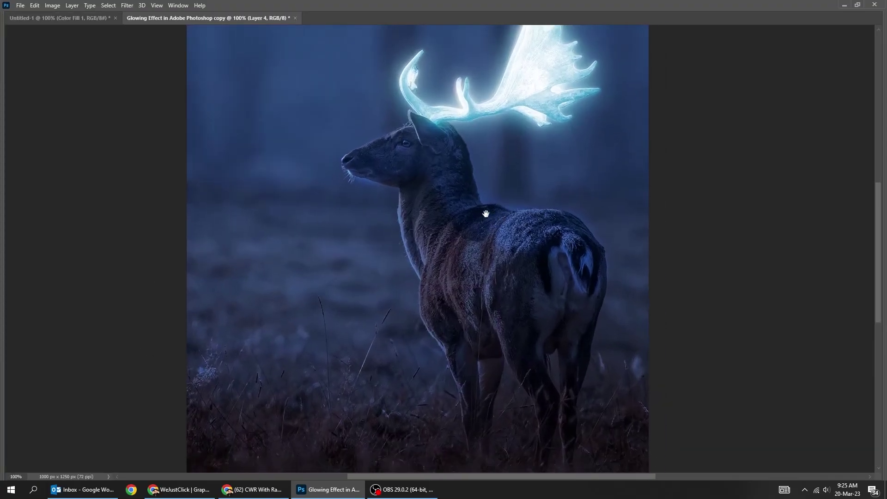
drag(477, 214, 406, 299)
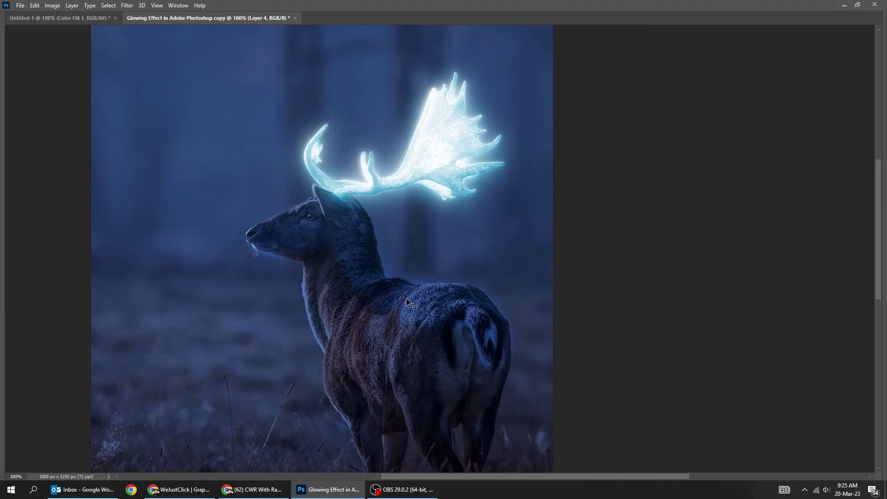
- Stamp all visible layers into a new merged Layer 5
key(ctrl+0)
key(Tab)
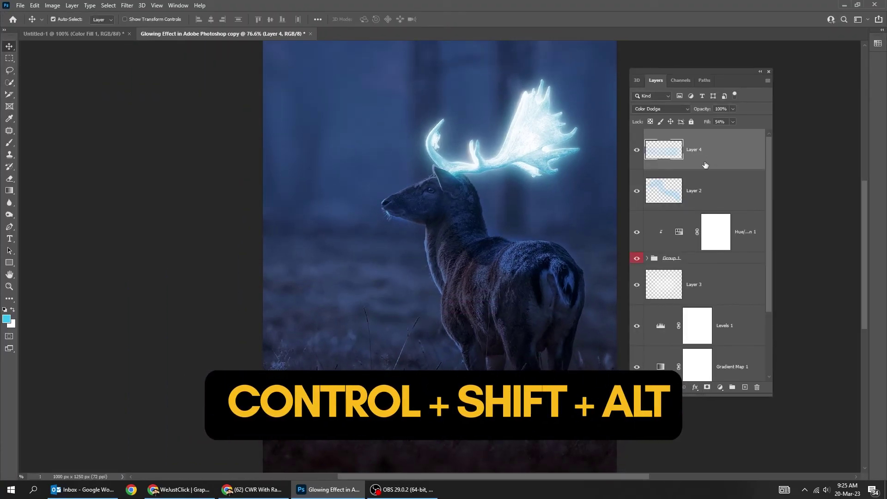
key(ctrl+shift+alt+e)
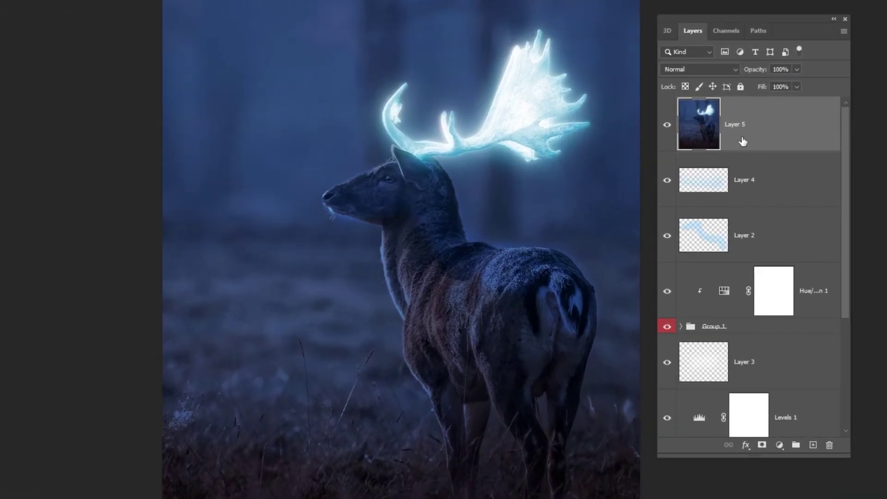
- Convert Layer 5 to a smart object and launch the Camera Raw Filter
right_click(742, 142)
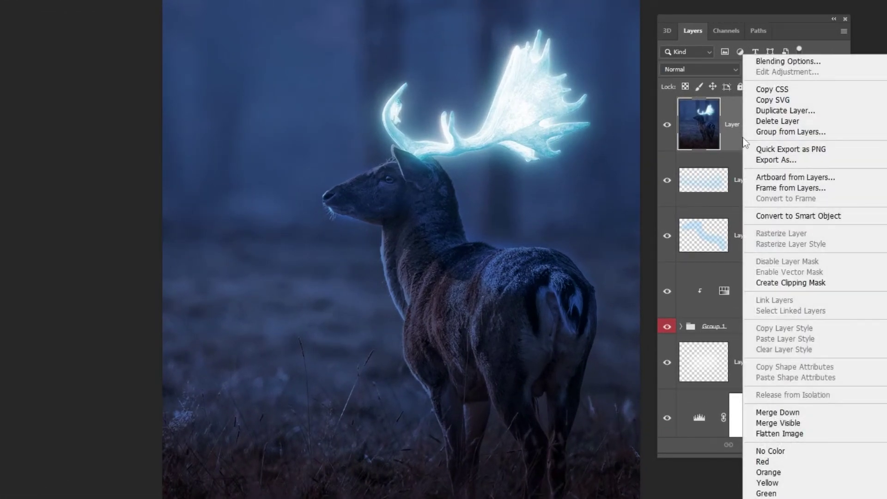
click(786, 216)
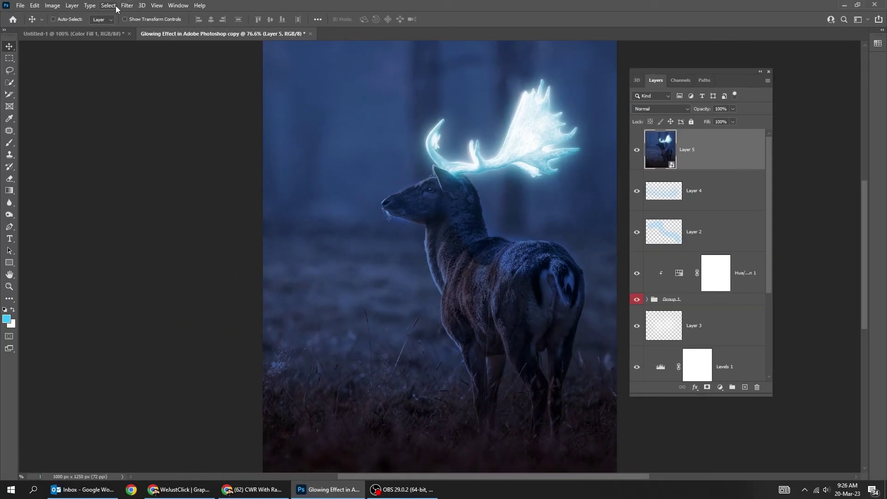
click(128, 6)
click(168, 75)
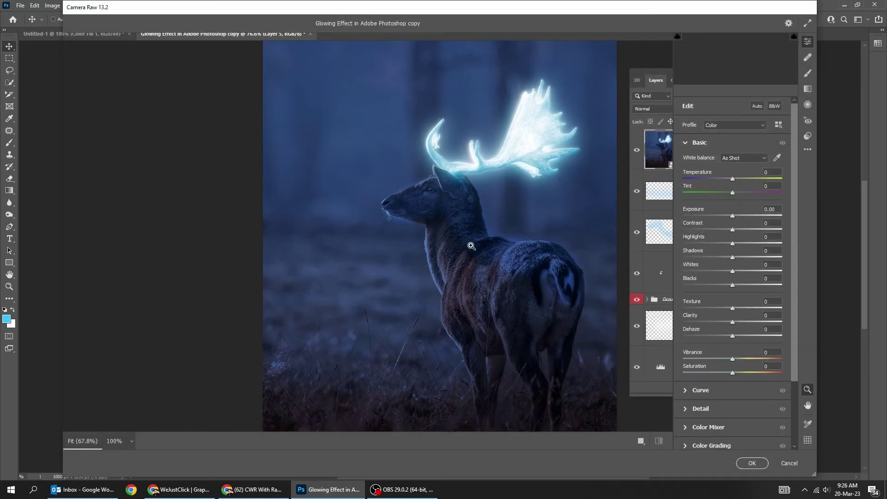
- Grade with Temperature -6, Vibrance +21, Saturation +14, Highlights +21 and Blacks -11
drag(734, 180, 726, 181)
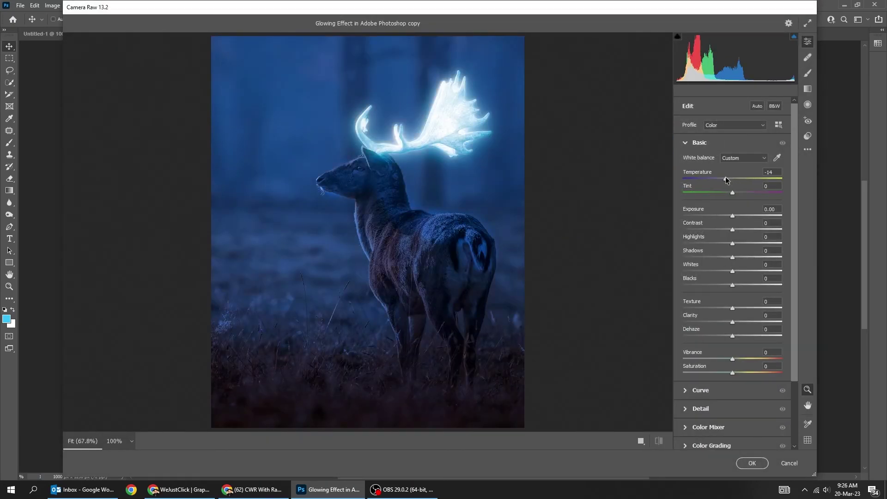
drag(735, 371, 743, 359)
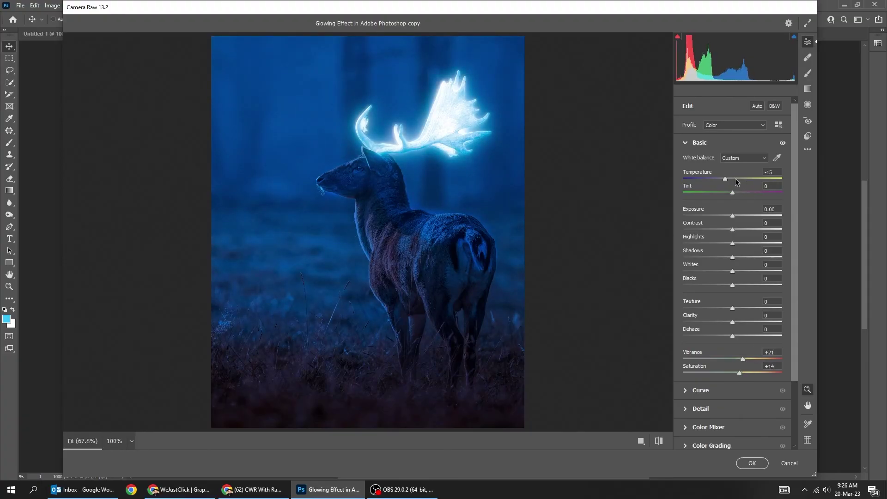
drag(726, 181, 731, 182)
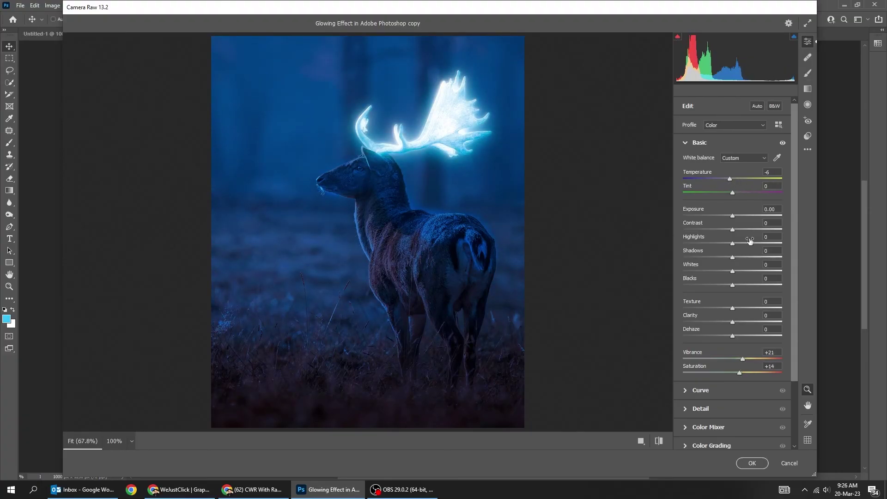
drag(732, 243, 745, 252)
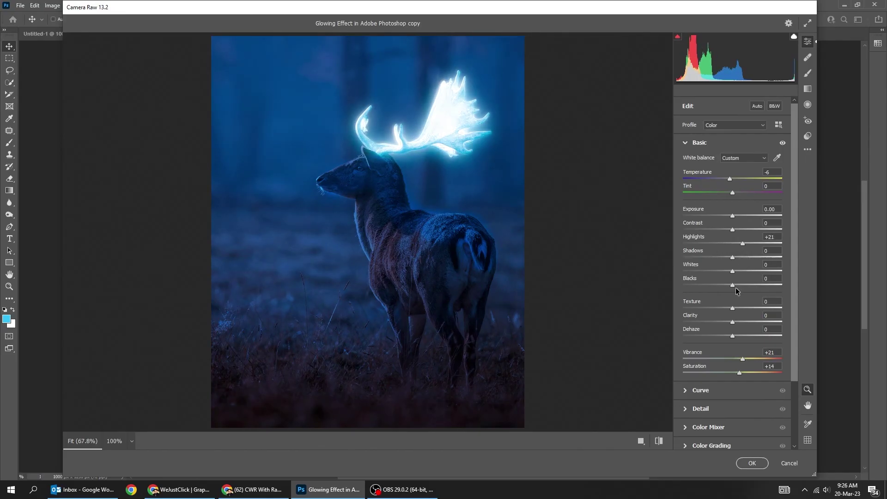
drag(732, 285, 727, 285)
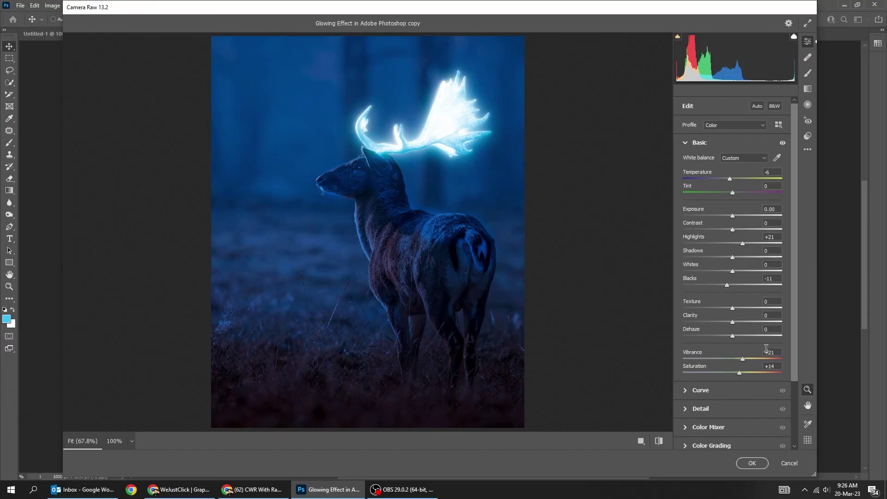
click(752, 463)
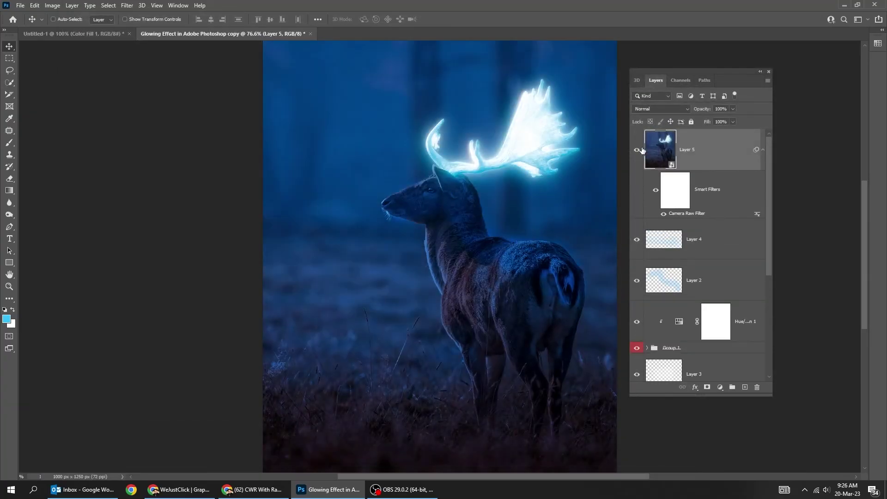
click(636, 150)
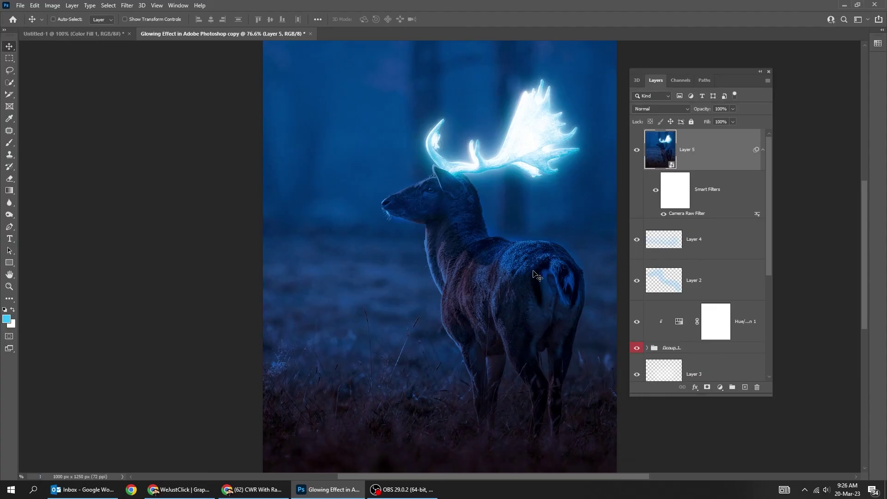